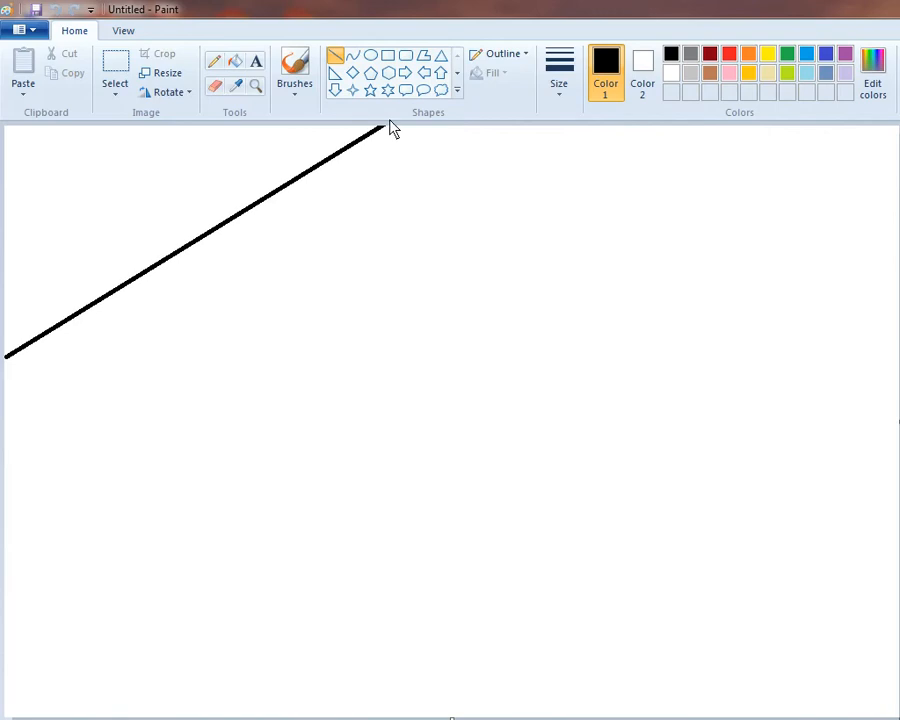
Set Color 1 to dark gray (RGB 32, 32, 32) and draw a second diagonal line below the first, rising to the canvas's upper edge.
{"action": "left_click", "coordinate": [876, 74]}
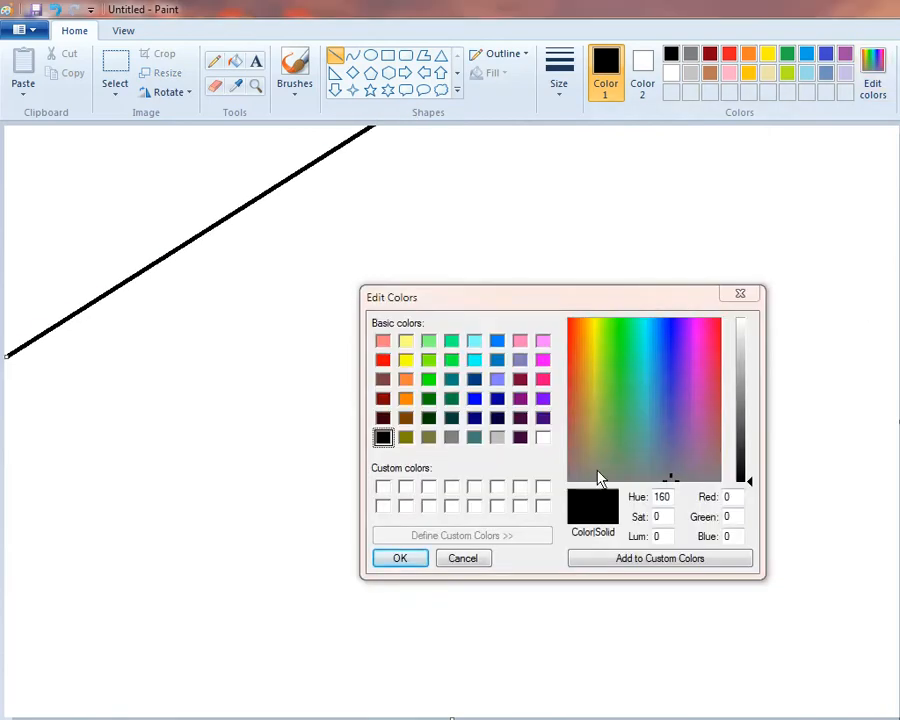
{"action": "left_click", "coordinate": [745, 461]}
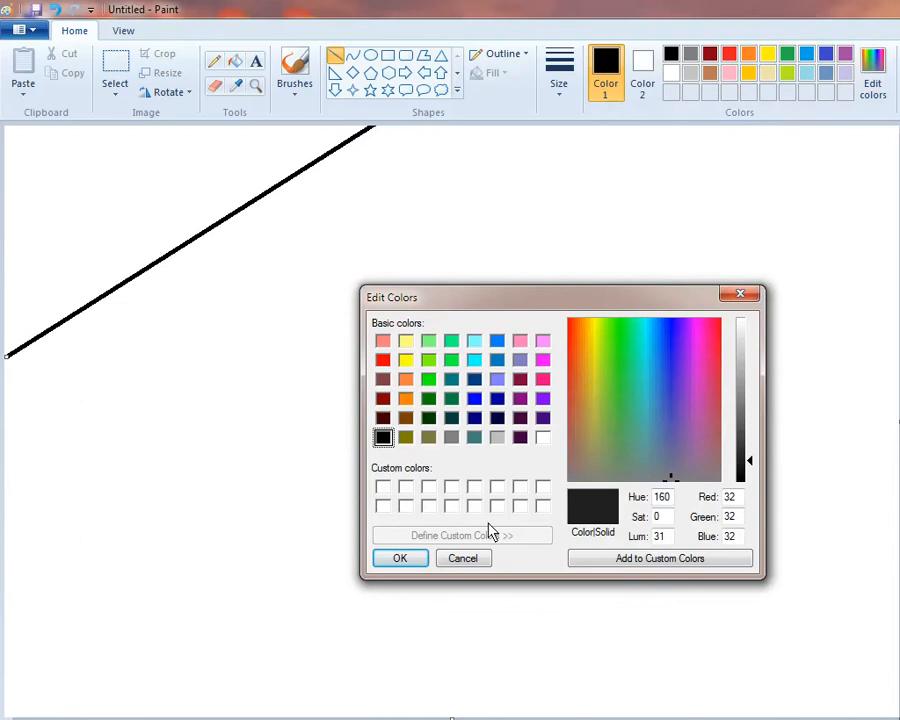
{"action": "left_click", "coordinate": [416, 562]}
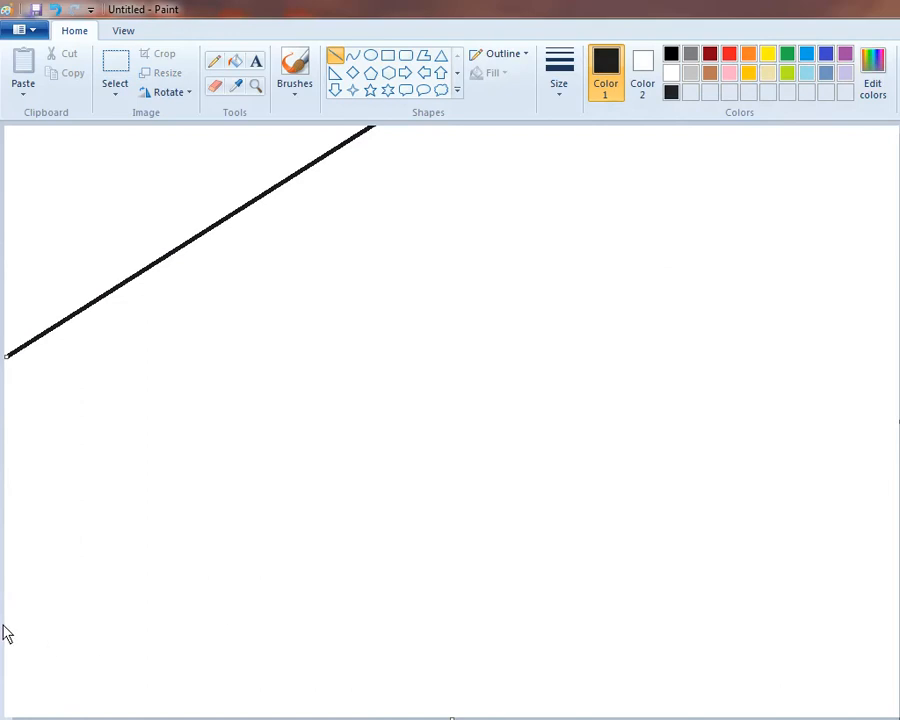
{"action": "left_click_drag", "start_coordinate": [6, 632], "coordinate": [757, 116]}
{"action": "left_click_drag", "start_coordinate": [525, 272], "coordinate": [446, 259]}
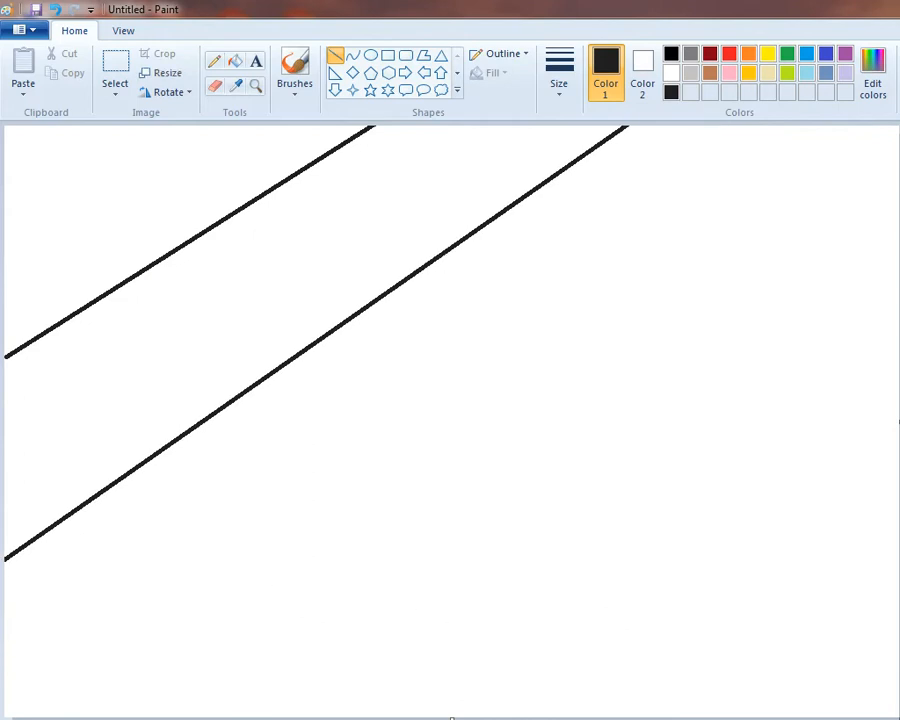
Set Color 1 to a lighter gray (RGB 60, 60, 60) and place a third diagonal line spanning the canvas from lower edge to right edge.
{"action": "left_click", "coordinate": [875, 82]}
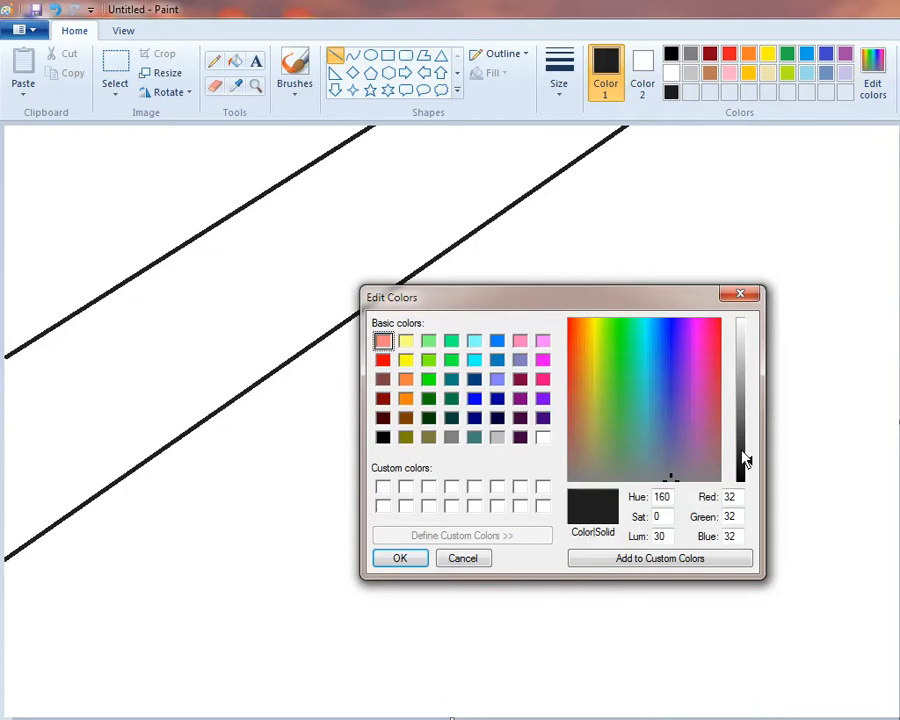
{"action": "left_click", "coordinate": [740, 444]}
{"action": "left_click", "coordinate": [401, 560]}
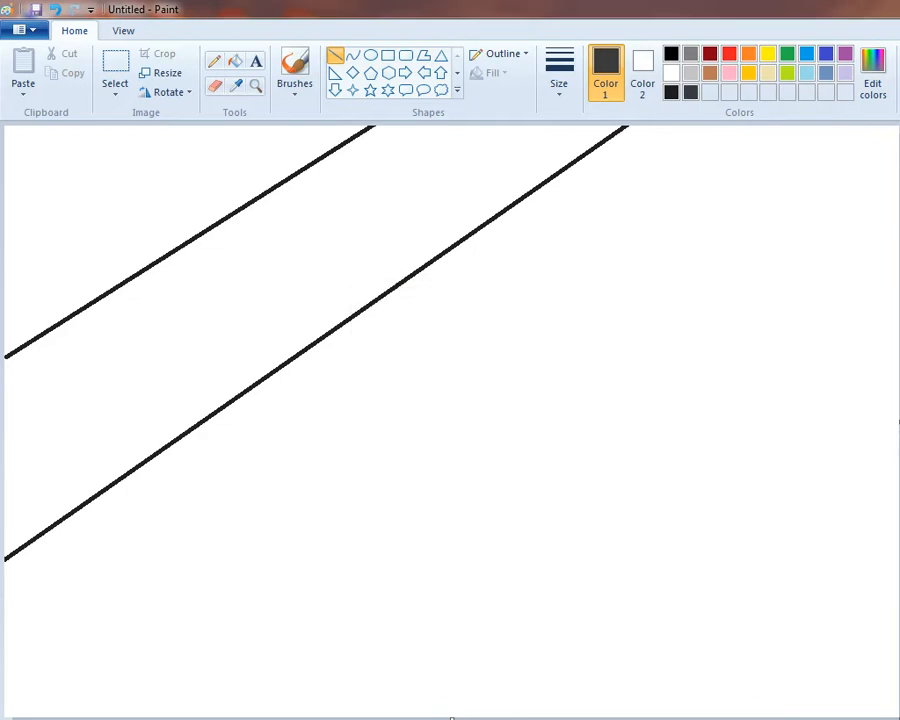
{"action": "mouse_move", "coordinate": [50, 711]}
{"action": "left_mouse_down"}
{"action": "mouse_move", "coordinate": [812, 239]}
{"action": "mouse_move", "coordinate": [898, 150]}
{"action": "left_mouse_up"}
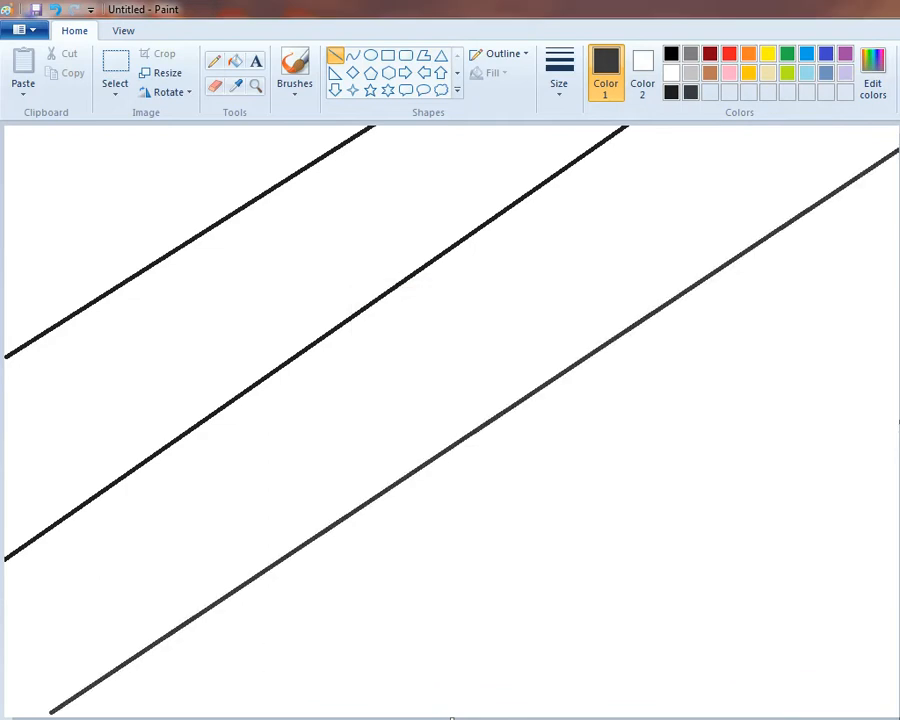
{"action": "left_click_drag", "start_coordinate": [824, 207], "coordinate": [736, 291]}
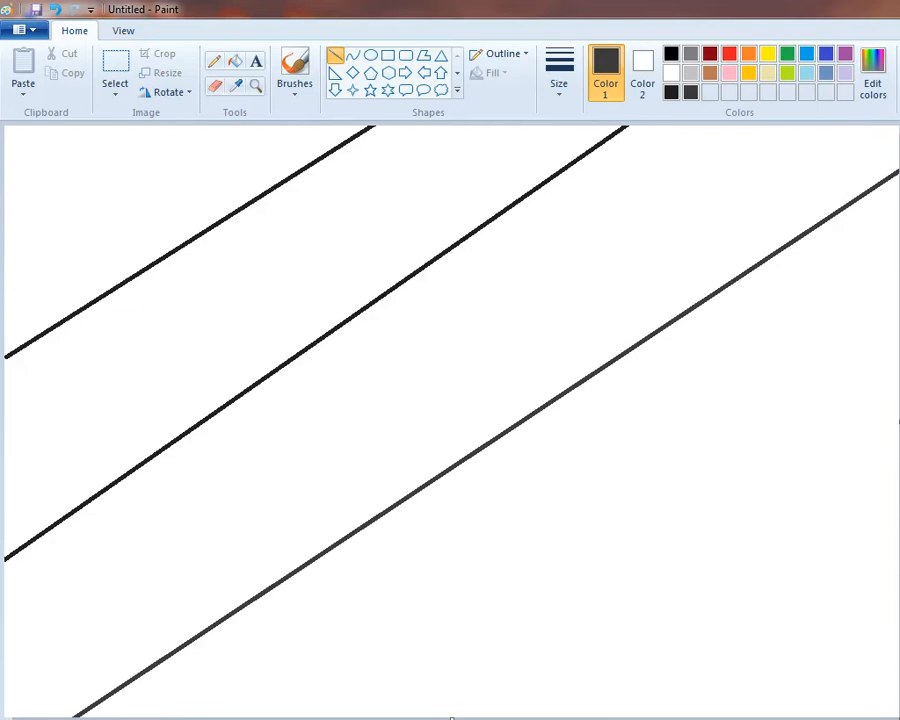
{"action": "left_click", "coordinate": [879, 300]}
Set Color 1 to medium gray (RGB 103, 103, 103) and draw a fourth diagonal line below the third.
{"action": "left_click", "coordinate": [876, 102]}
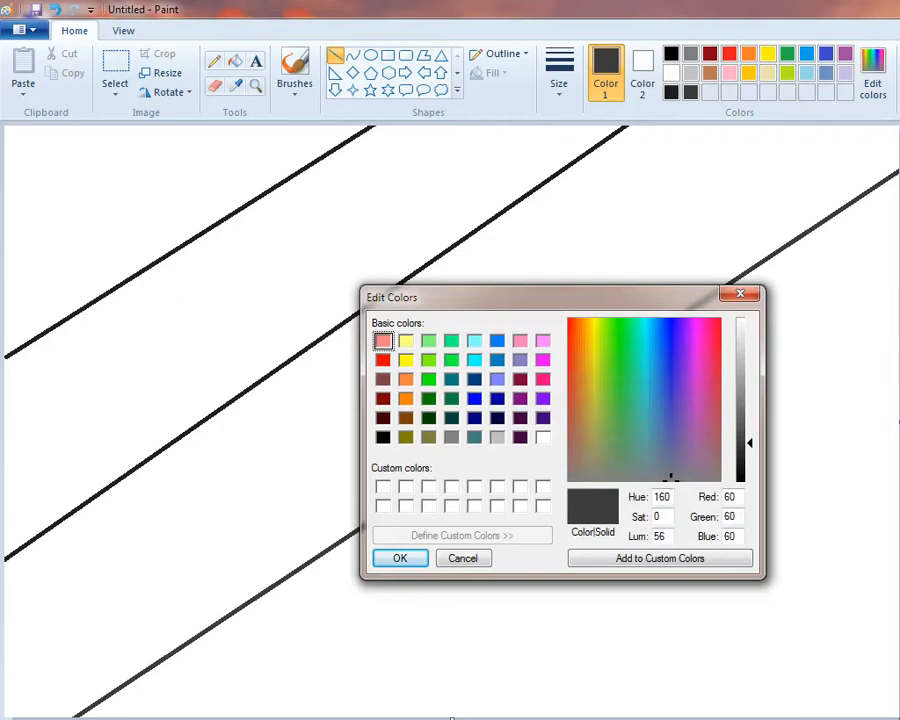
{"action": "left_click_drag", "start_coordinate": [746, 441], "coordinate": [749, 416]}
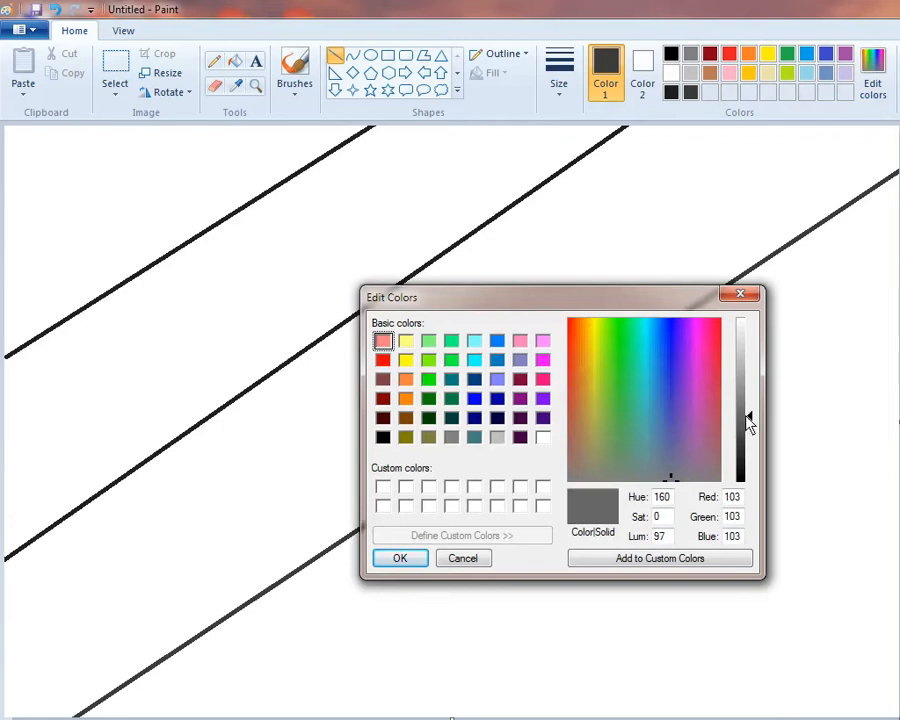
{"action": "left_click", "coordinate": [404, 563]}
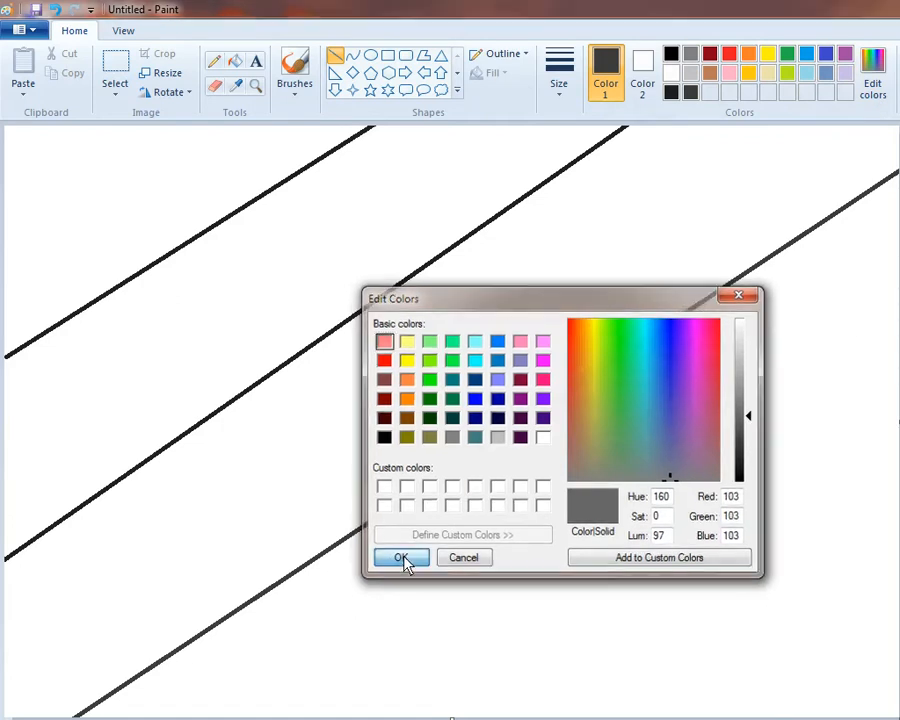
{"action": "left_click_drag", "start_coordinate": [305, 717], "coordinate": [899, 298]}
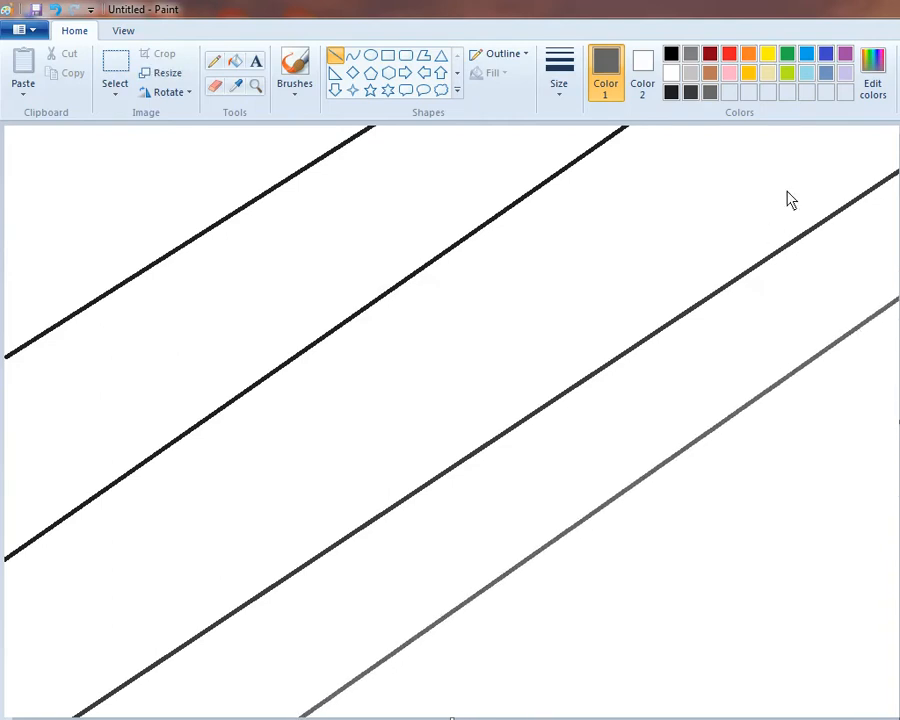
Set Color 1 to gray (RGB 150, 150, 150) and draw a fifth diagonal line below the fourth.
{"action": "left_click", "coordinate": [873, 86]}
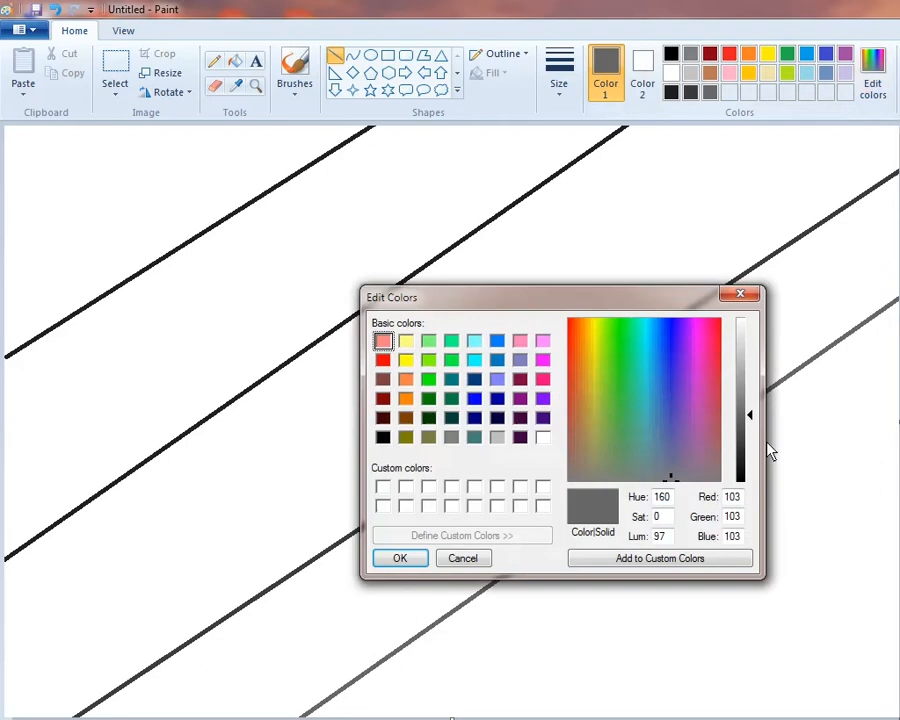
{"action": "left_click_drag", "start_coordinate": [745, 398], "coordinate": [748, 386]}
{"action": "left_click", "coordinate": [400, 563]}
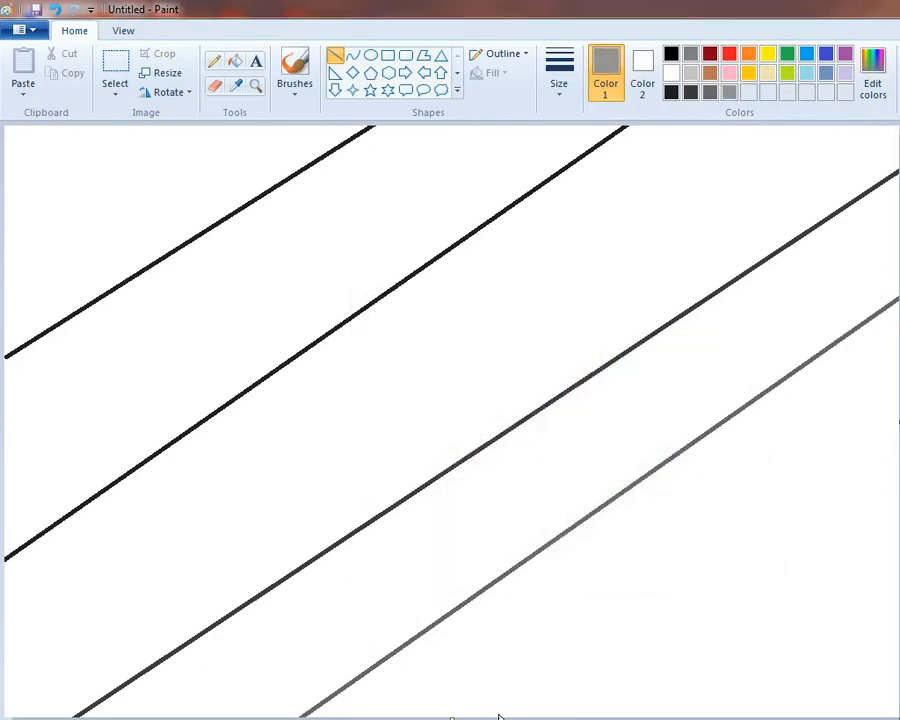
{"action": "mouse_move", "coordinate": [503, 717]}
{"action": "left_mouse_down"}
{"action": "mouse_move", "coordinate": [896, 464]}
{"action": "mouse_move", "coordinate": [899, 420]}
{"action": "left_mouse_up"}
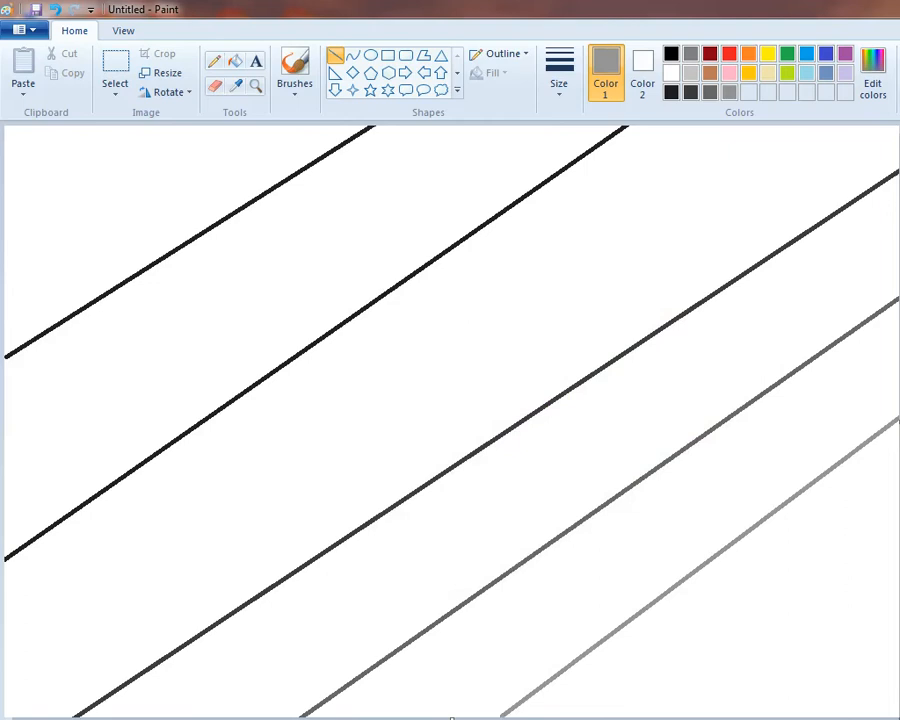
Set Color 1 to light gray (RGB 201, 201, 201) and draw a sixth diagonal line across the canvas's lower-right corner.
{"action": "left_click", "coordinate": [873, 88]}
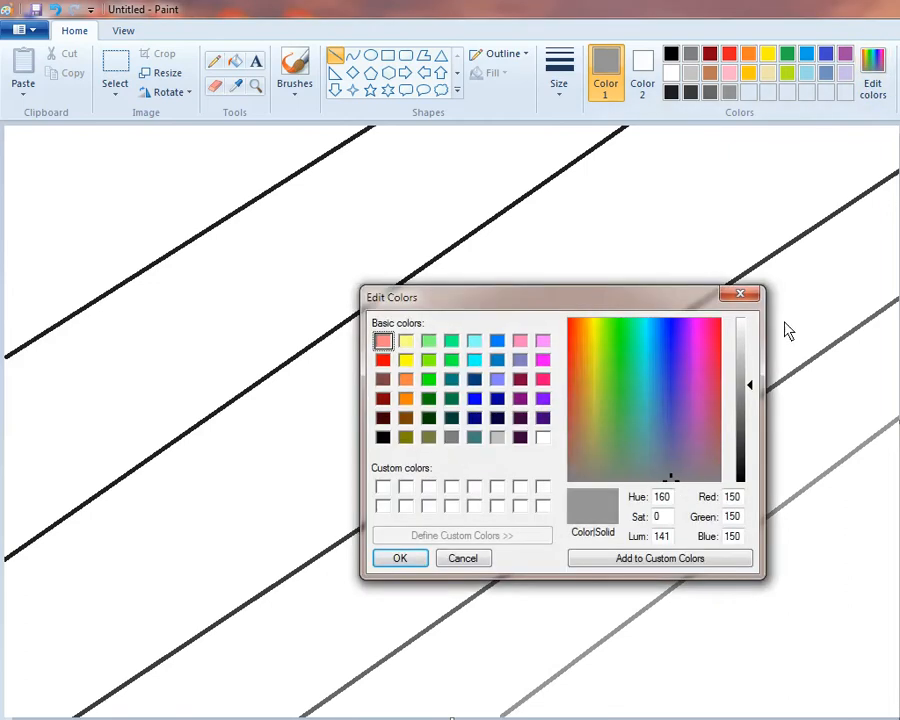
{"action": "left_click", "coordinate": [743, 354]}
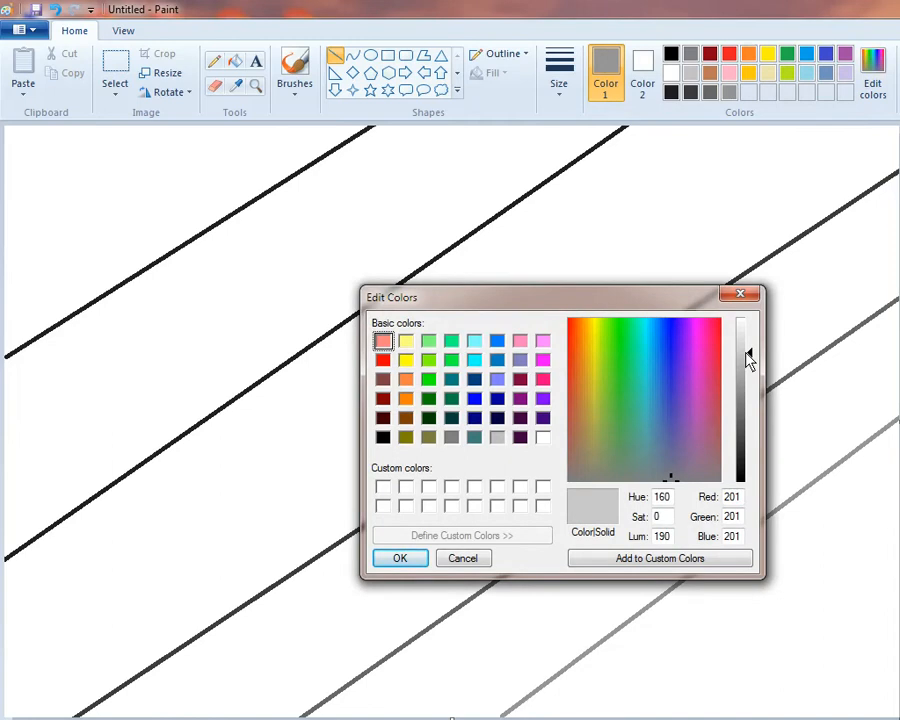
{"action": "left_click", "coordinate": [402, 559]}
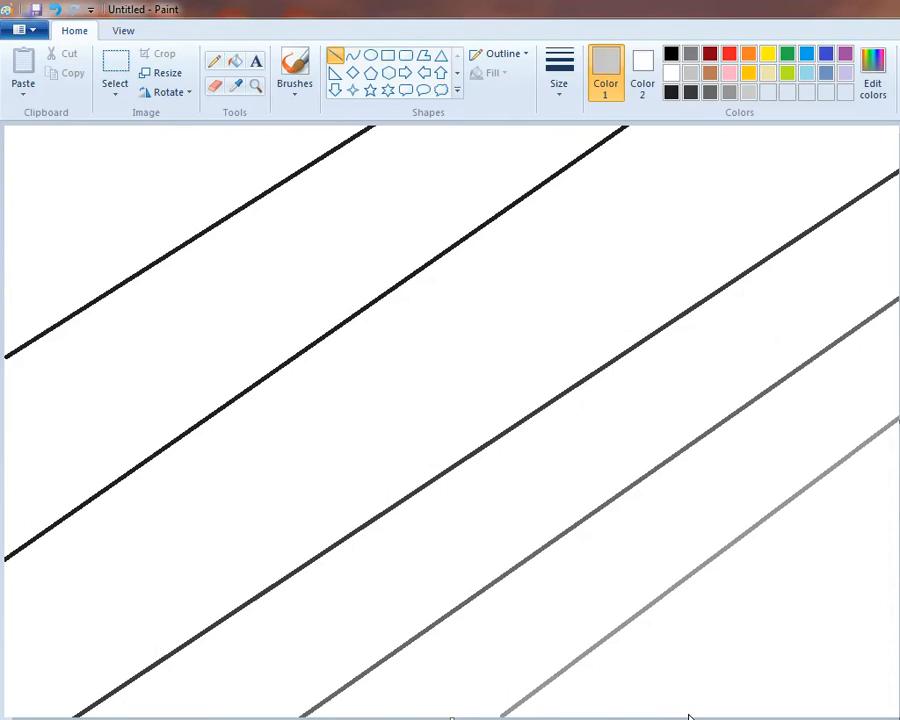
{"action": "left_click_drag", "start_coordinate": [689, 716], "coordinate": [899, 540]}
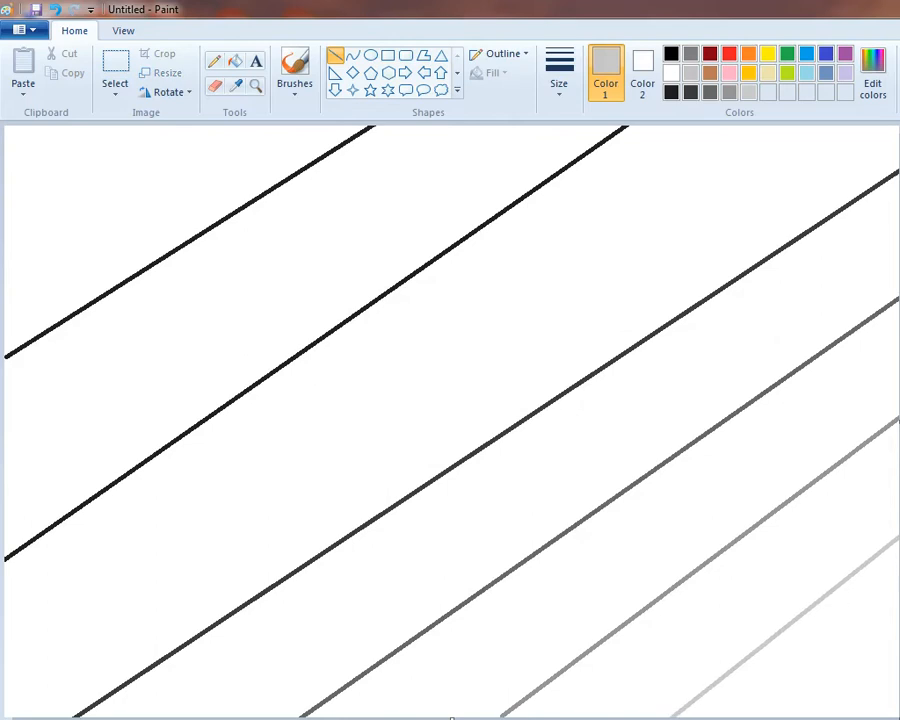
Fill the band above the lightest line with light gray (RGB 201) and the next band up with gray (RGB 150).
{"action": "left_click", "coordinate": [234, 63]}
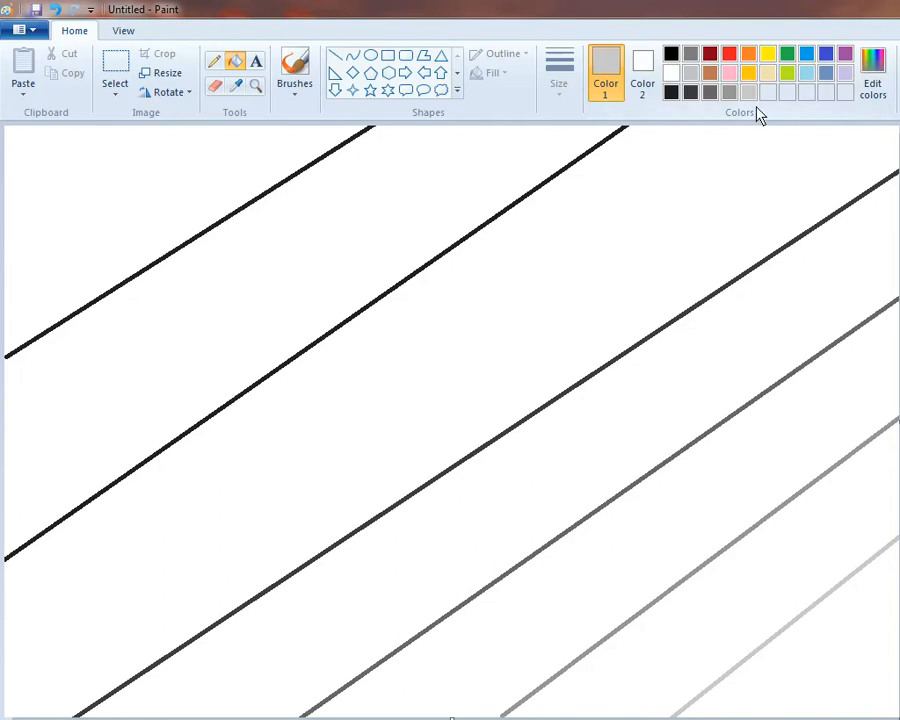
{"action": "left_click", "coordinate": [813, 549]}
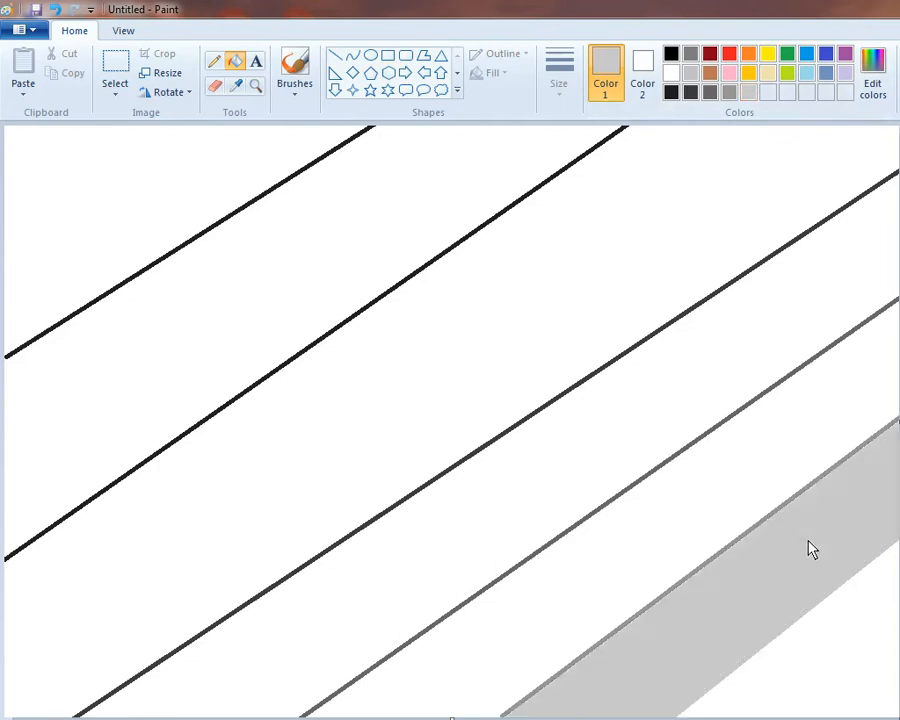
{"action": "left_click", "coordinate": [712, 94]}
{"action": "left_click", "coordinate": [761, 443]}
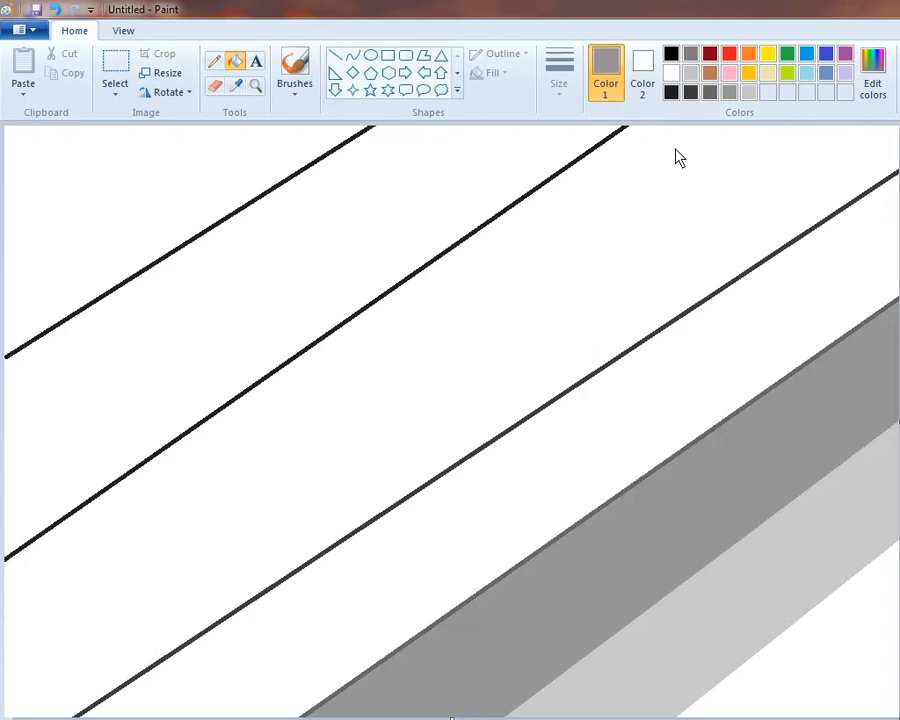
Fill the three remaining bands between lines, moving toward the upper-left, with the custom grays RGB 103, RGB 60 and RGB 32.
{"action": "left_click", "coordinate": [711, 91]}
{"action": "left_click", "coordinate": [719, 382]}
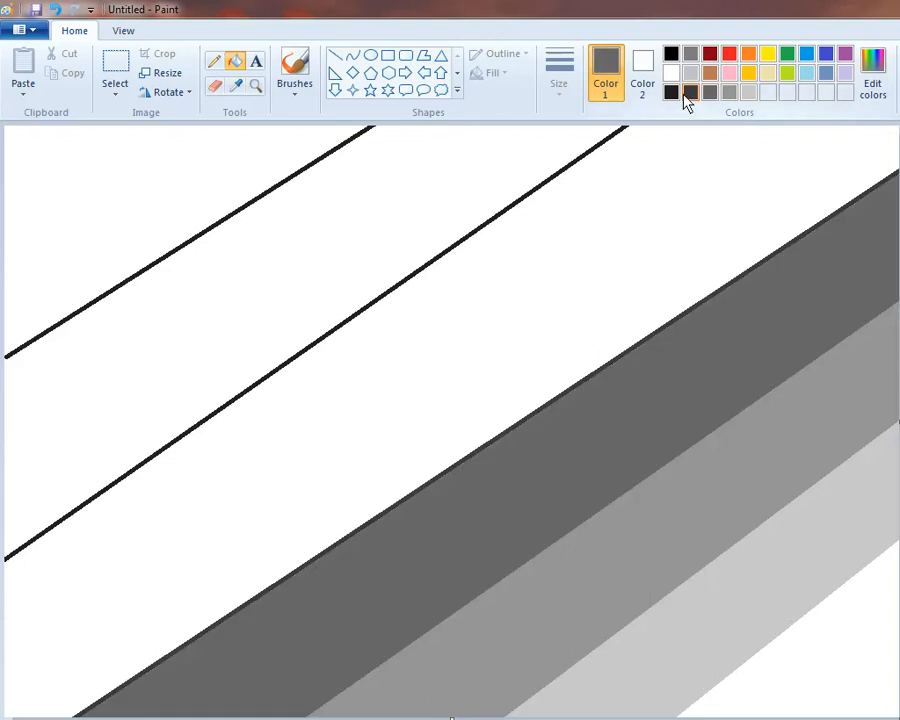
{"action": "left_click", "coordinate": [671, 168]}
{"action": "left_click", "coordinate": [671, 92]}
{"action": "left_click", "coordinate": [428, 204]}
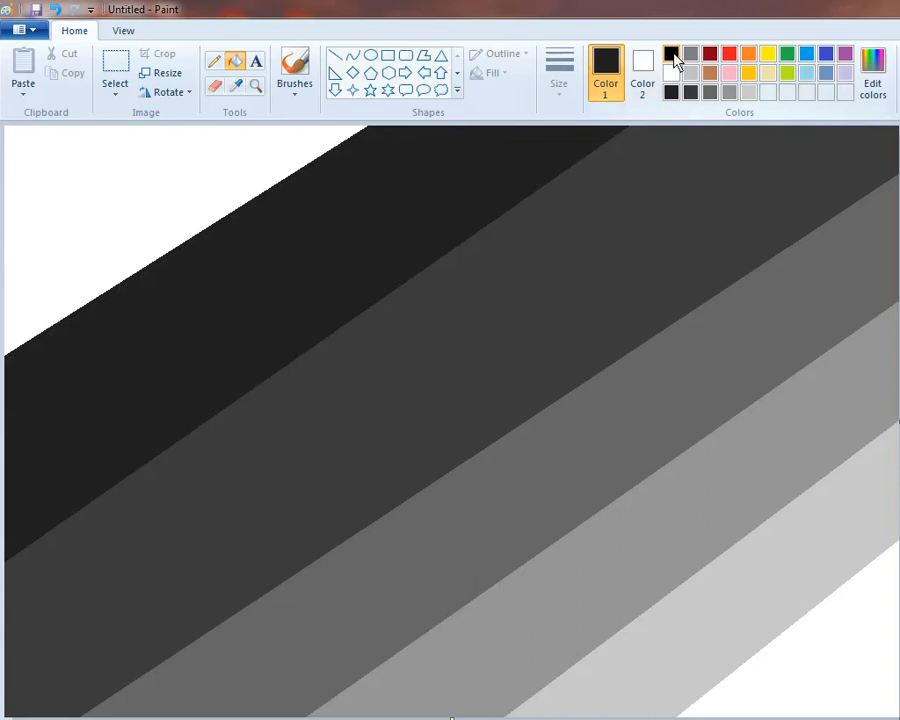
Fill the upper-left corner of the canvas with pure black, undoing the mistaken dark gray fill there.
{"action": "left_click", "coordinate": [232, 189]}
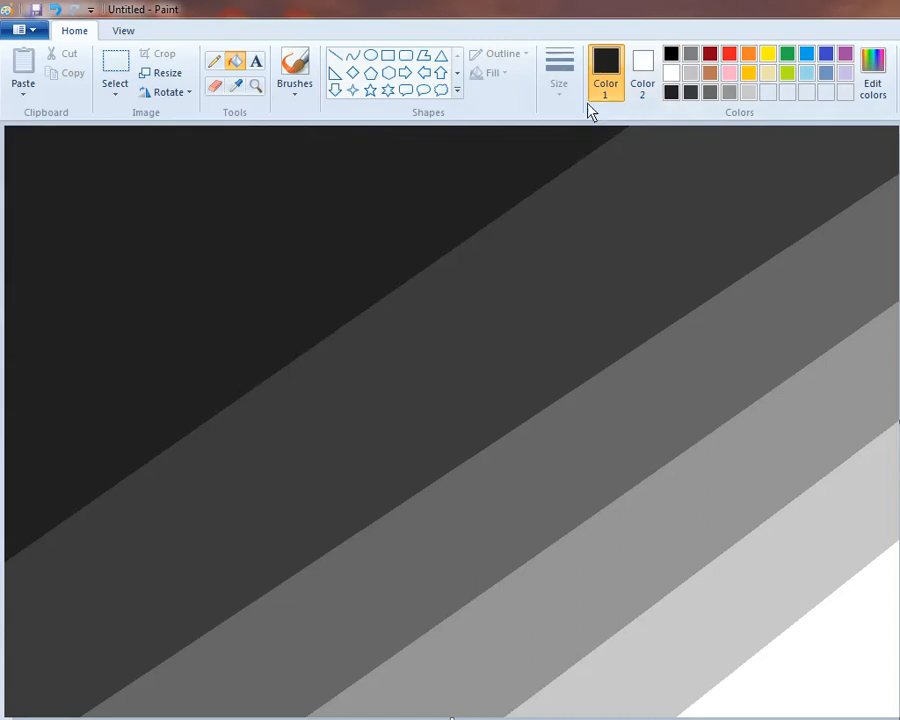
{"action": "left_click", "coordinate": [55, 10]}
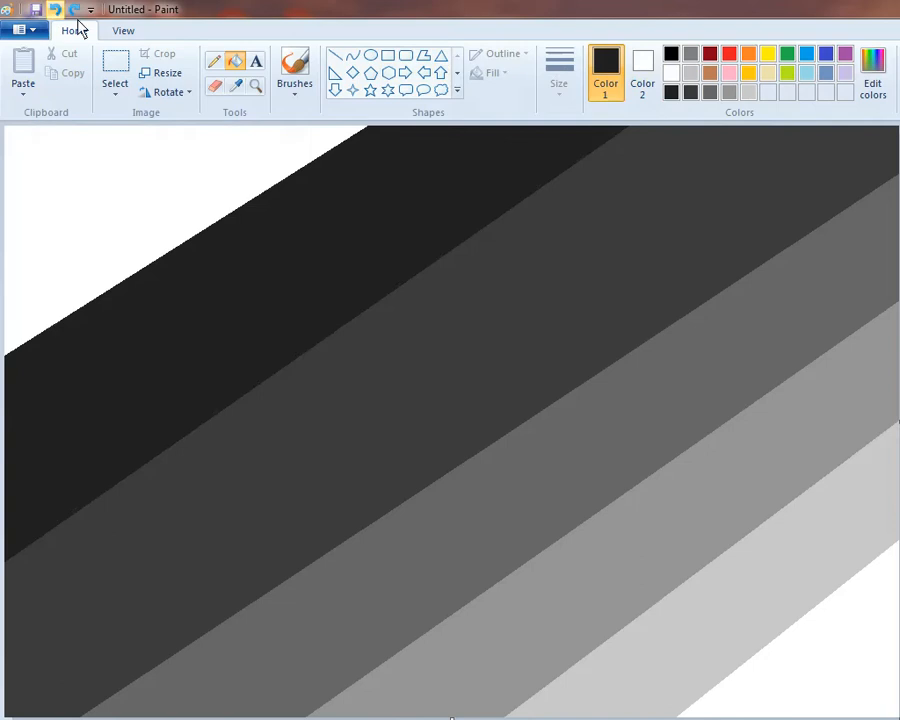
{"action": "left_click", "coordinate": [670, 53]}
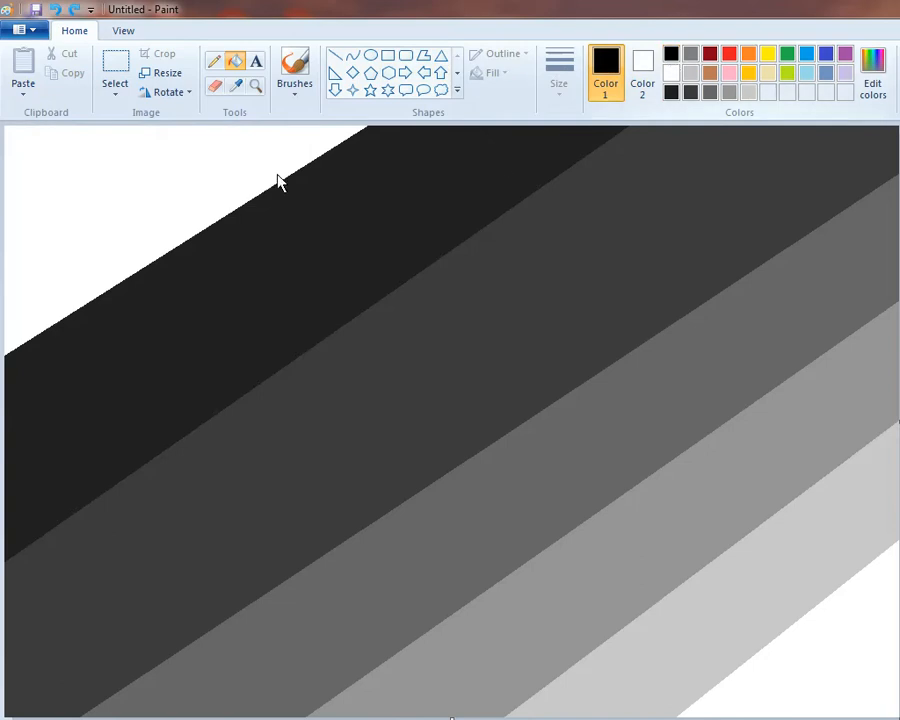
{"action": "left_click", "coordinate": [139, 219]}
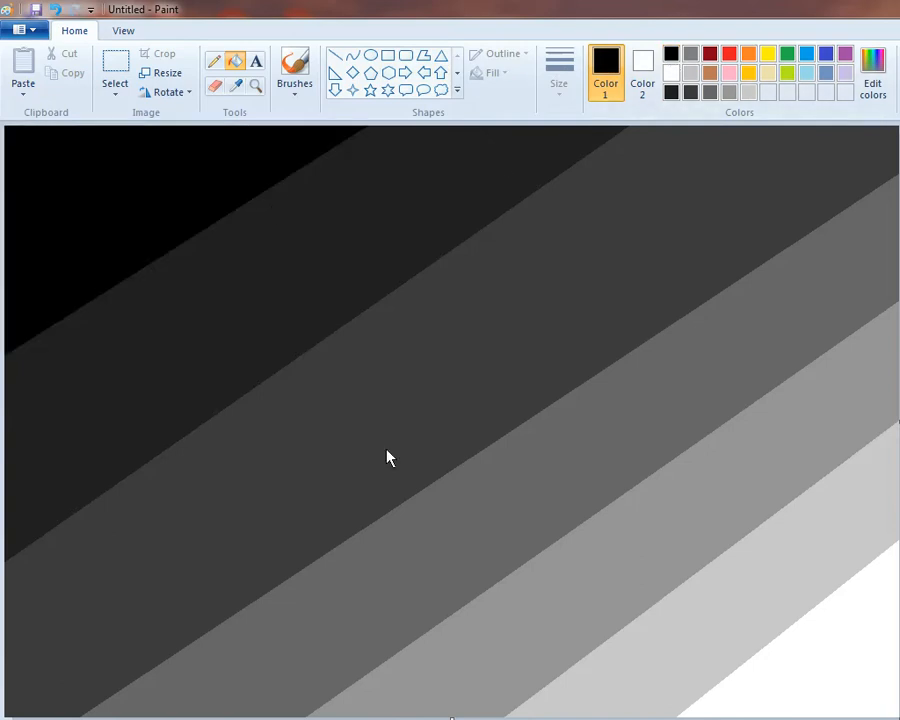
Copy the image's 1018-pixel width value, then resize the image to 1 pixel horizontally with the aspect ratio unlocked.
{"action": "left_click", "coordinate": [160, 74]}
{"action": "left_click", "coordinate": [200, 137]}
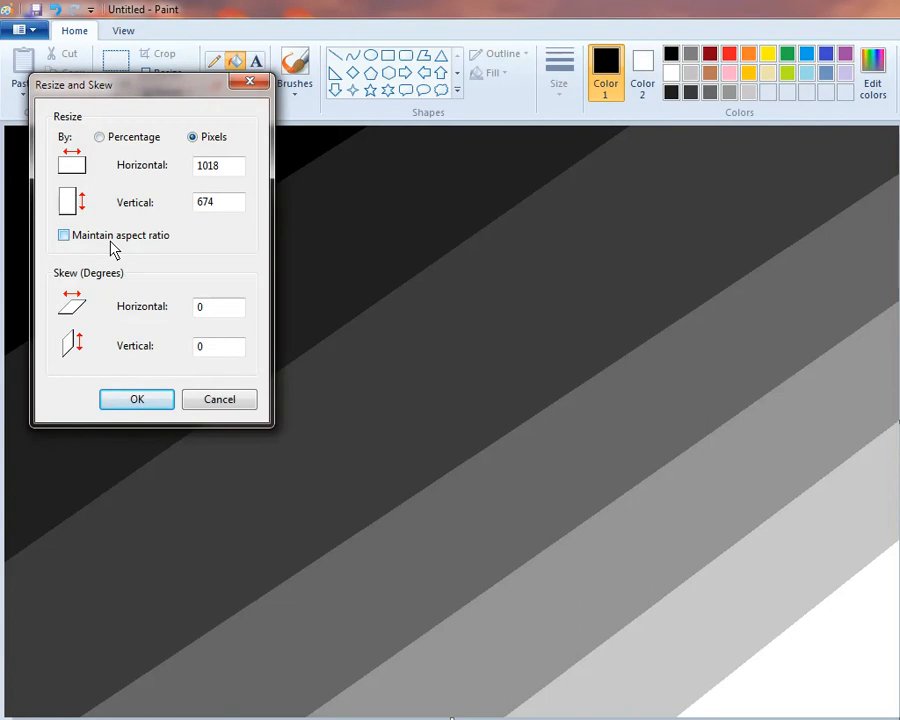
{"action": "double_click", "coordinate": [220, 172]}
{"action": "right_click", "coordinate": [220, 172]}
{"action": "left_click", "coordinate": [257, 229]}
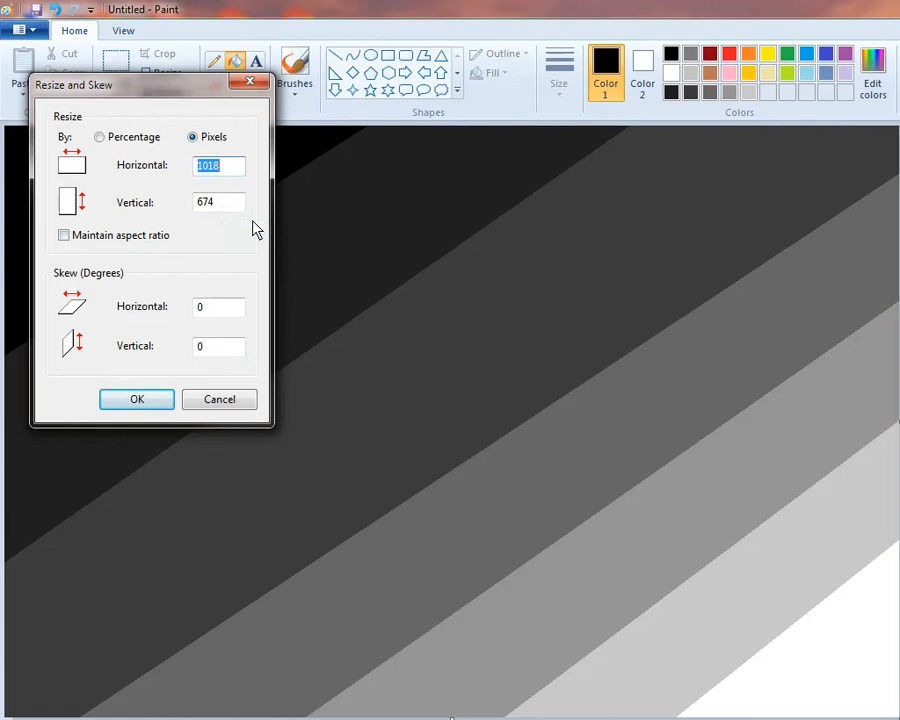
{"action": "type", "text": "1"}
{"action": "key", "text": "Return"}
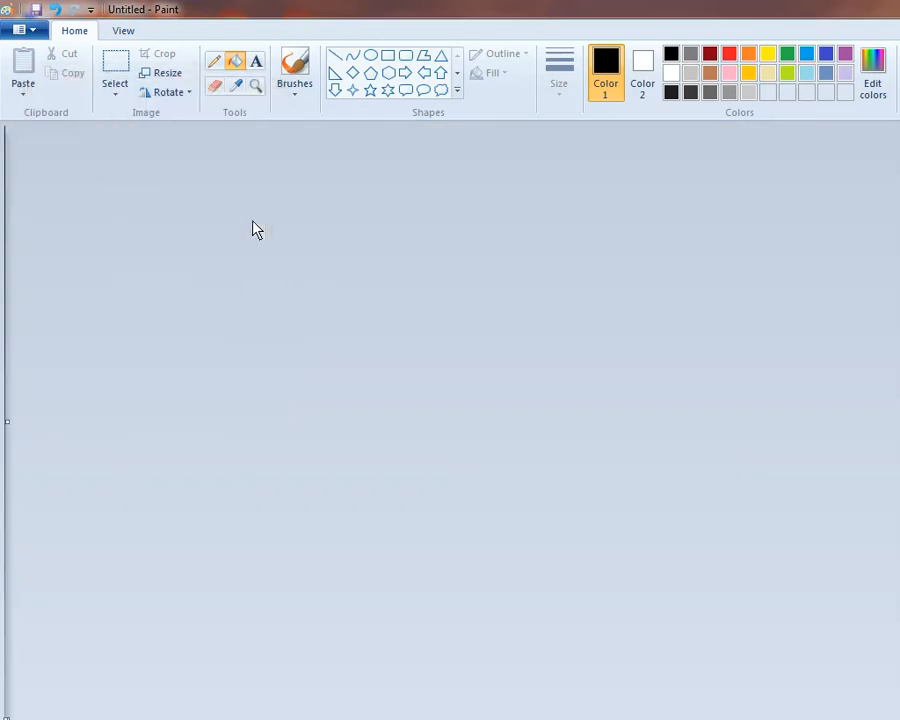
Resize the image back to a horizontal width of 1018 pixels by pasting the copied value, without maintaining the aspect ratio.
{"action": "left_click", "coordinate": [150, 74]}
{"action": "left_click", "coordinate": [193, 137]}
{"action": "left_click", "coordinate": [135, 240]}
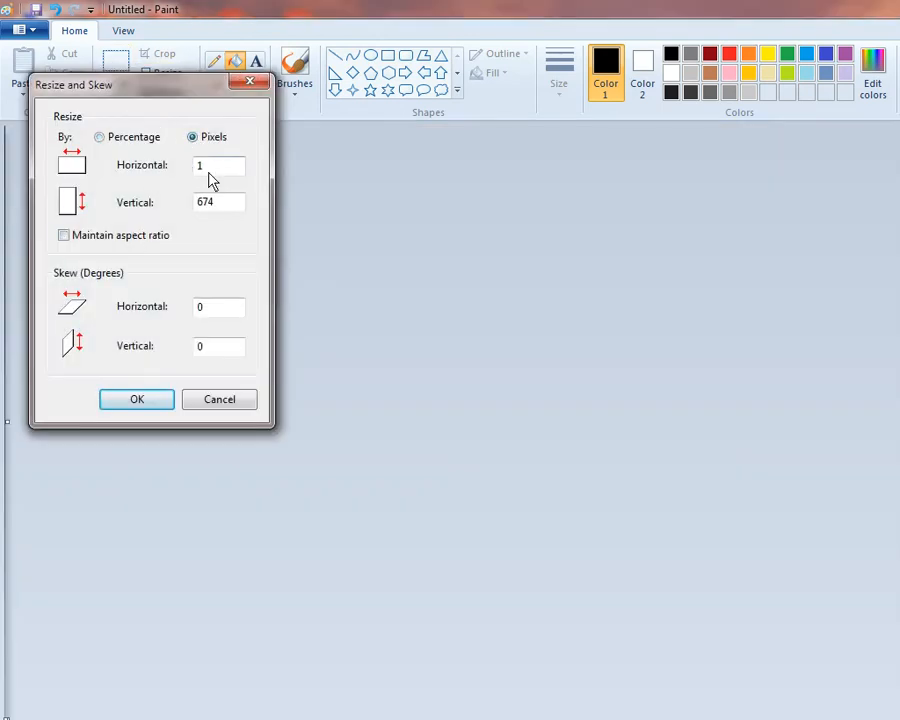
{"action": "double_click", "coordinate": [215, 166]}
{"action": "right_click", "coordinate": [212, 171]}
{"action": "left_click", "coordinate": [255, 246]}
{"action": "left_click", "coordinate": [138, 400]}
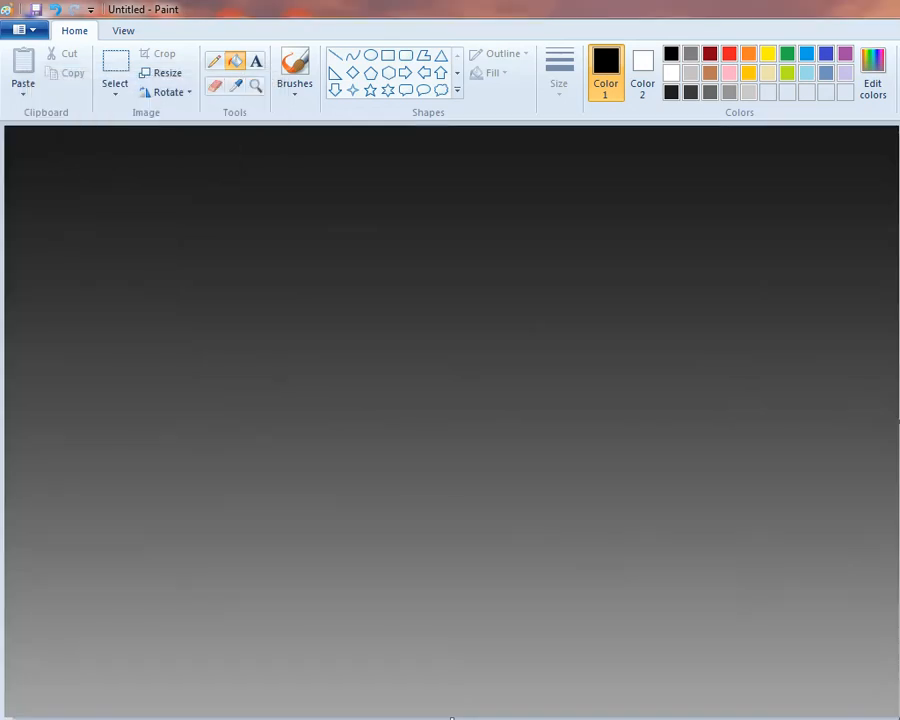
Copy the entire gradient image, then shorten the selected gradient vertically to leave an empty strip along the canvas's lower edge.
{"action": "left_click", "coordinate": [114, 92]}
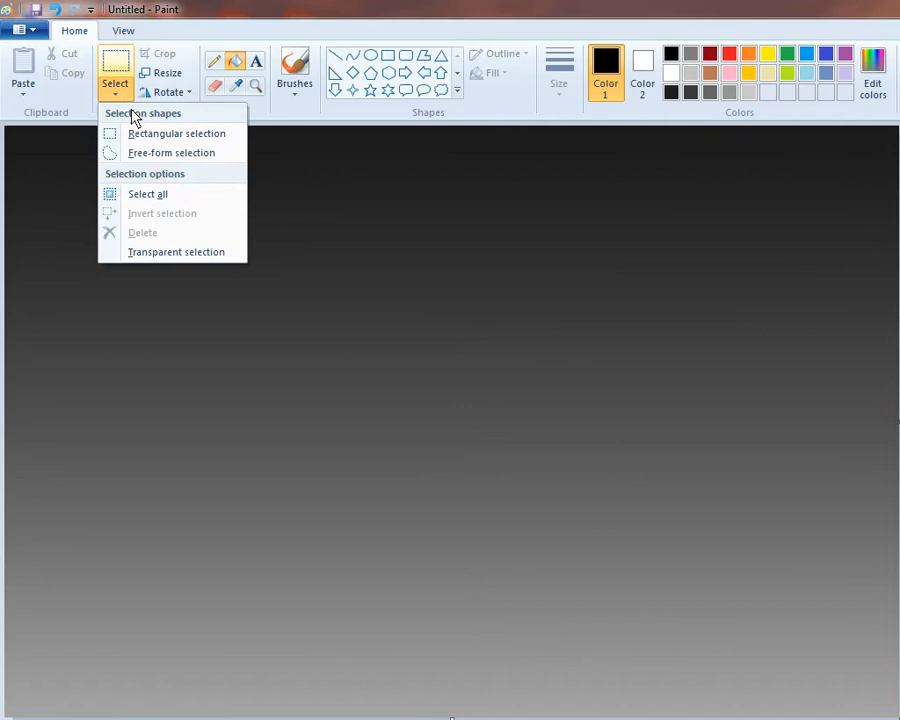
{"action": "left_click", "coordinate": [155, 196]}
{"action": "right_click", "coordinate": [254, 272]}
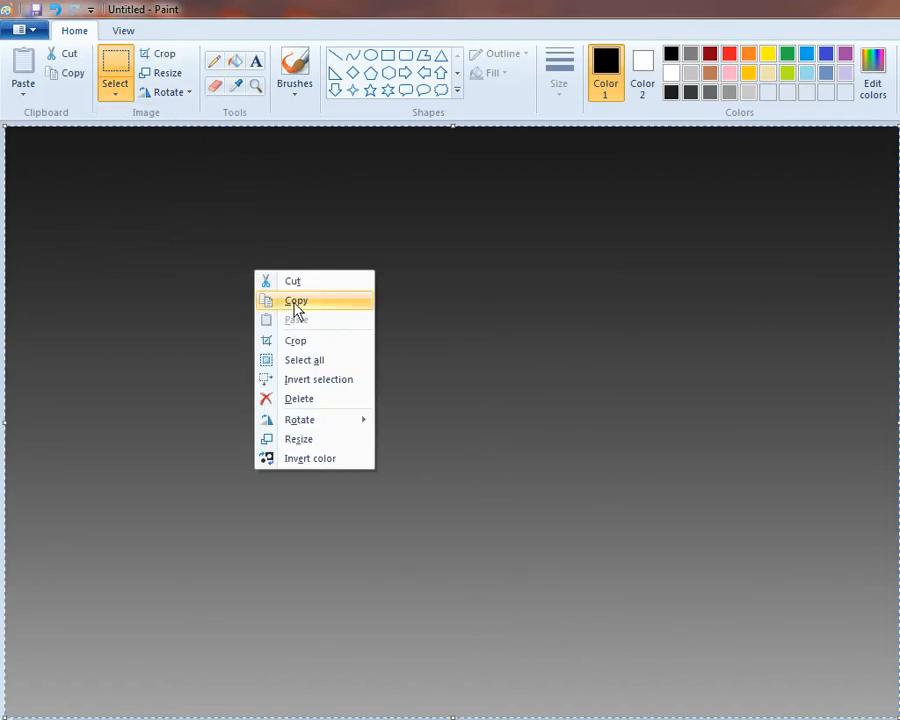
{"action": "left_click", "coordinate": [296, 304]}
{"action": "right_click", "coordinate": [203, 218]}
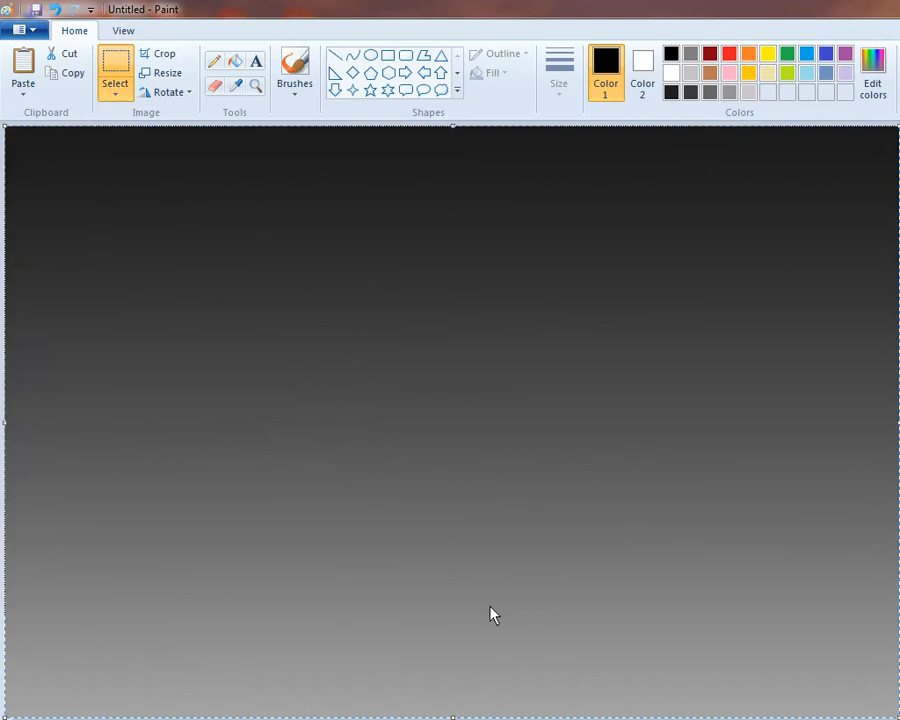
{"action": "left_click_drag", "start_coordinate": [490, 606], "coordinate": [493, 587]}
Paste the copied gradient, flip it vertically and squash it into the empty lower strip as a water reflection.
{"action": "right_click", "coordinate": [438, 439]}
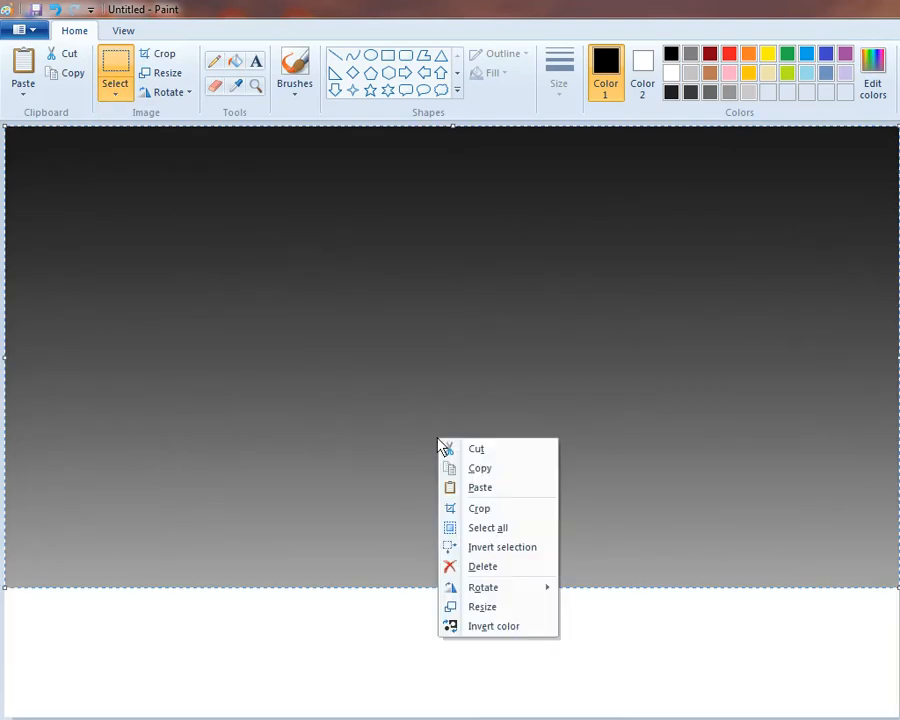
{"action": "left_click", "coordinate": [474, 487]}
{"action": "right_click", "coordinate": [397, 264]}
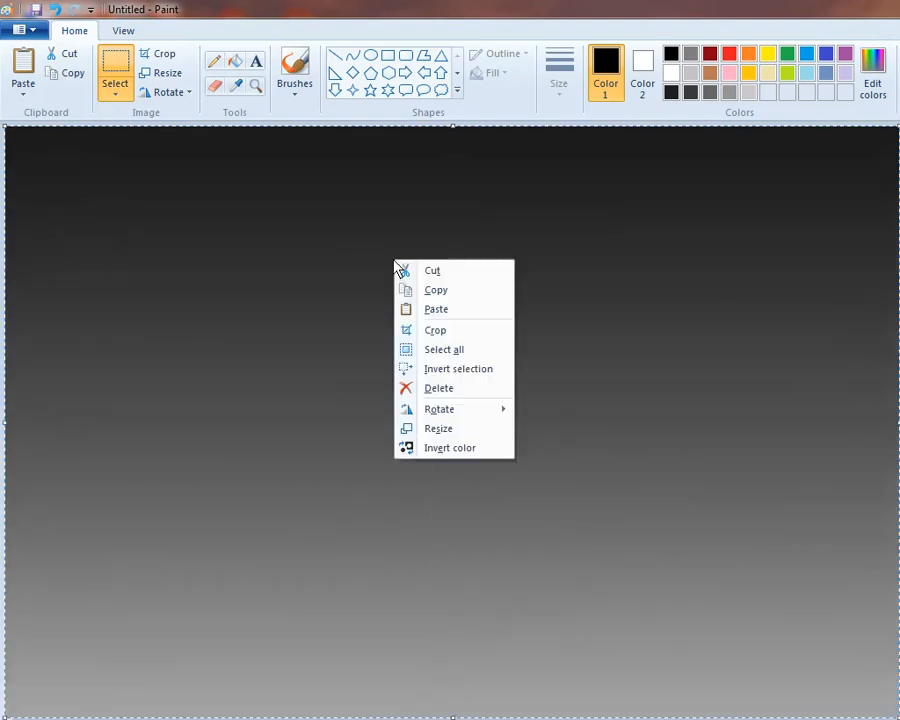
{"action": "right_click", "coordinate": [313, 254]}
{"action": "mouse_move", "coordinate": [372, 408]}
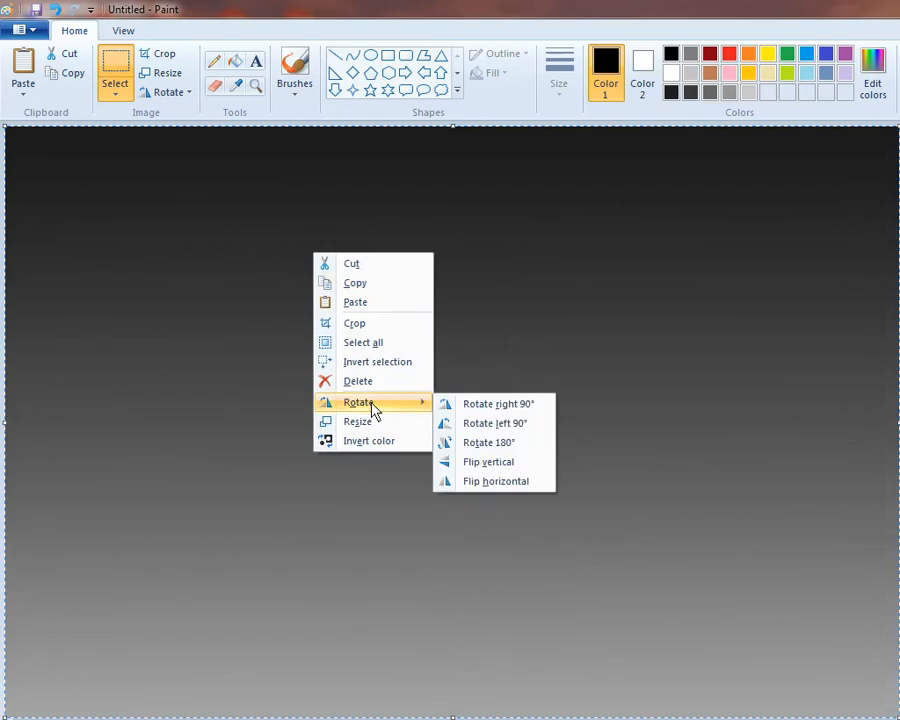
{"action": "left_click", "coordinate": [484, 462]}
{"action": "left_click_drag", "start_coordinate": [452, 133], "coordinate": [454, 589]}
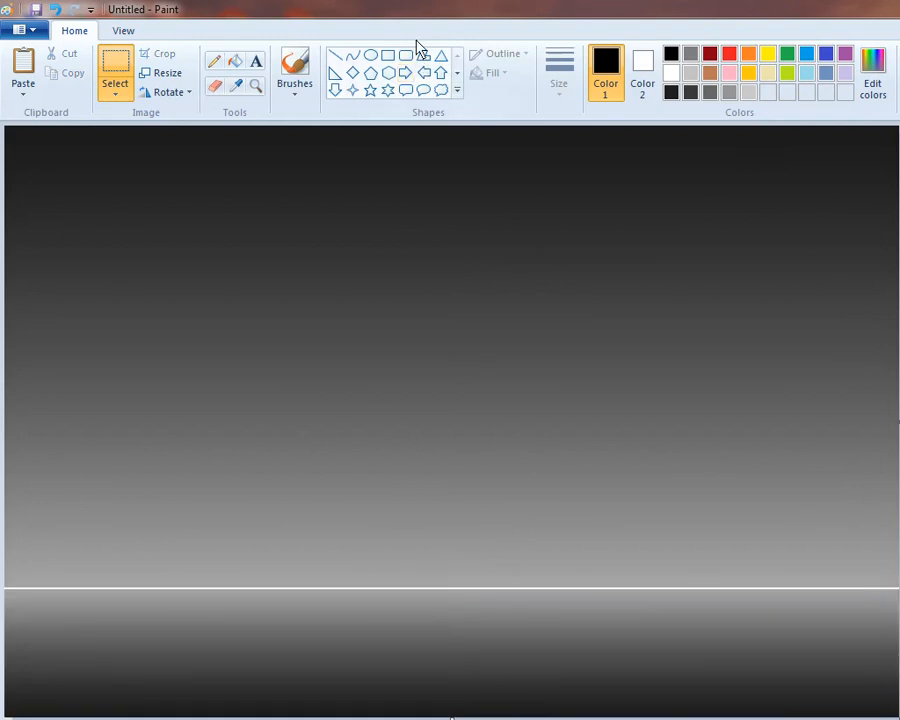
Cover the white gap between the two gradients with a straight black line across the canvas, and choose the thickest brush size.
{"action": "left_click", "coordinate": [336, 56]}
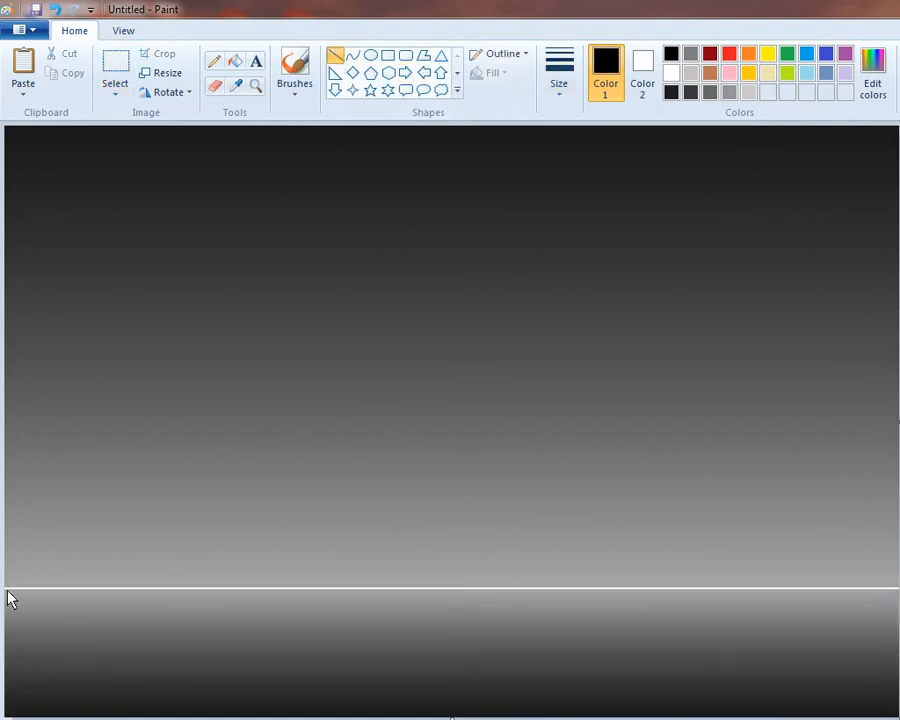
{"action": "left_click_drag", "start_coordinate": [7, 590], "coordinate": [899, 588]}
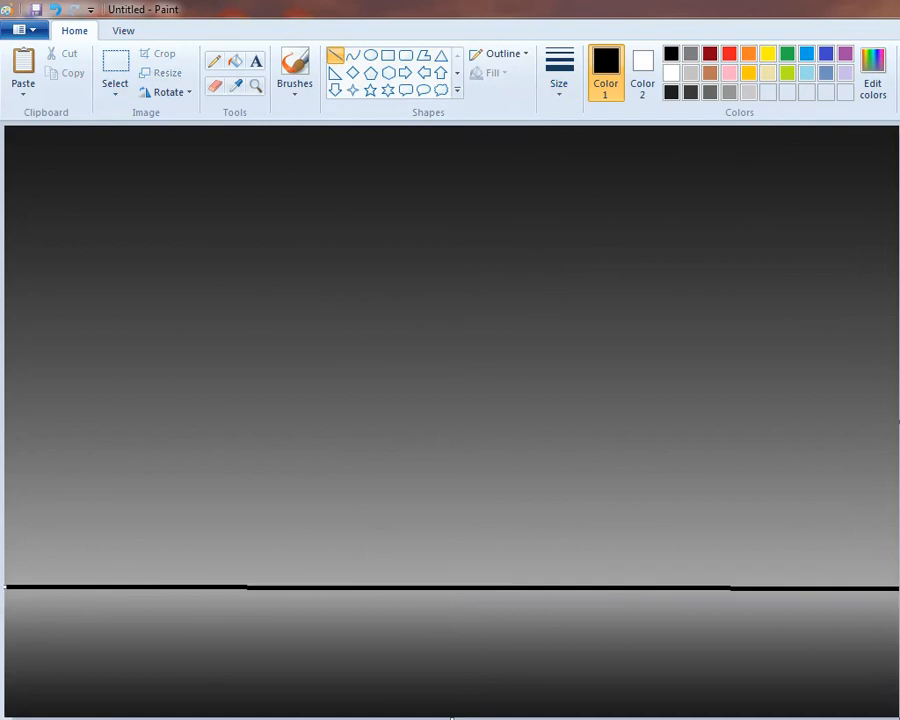
{"action": "left_click", "coordinate": [298, 68]}
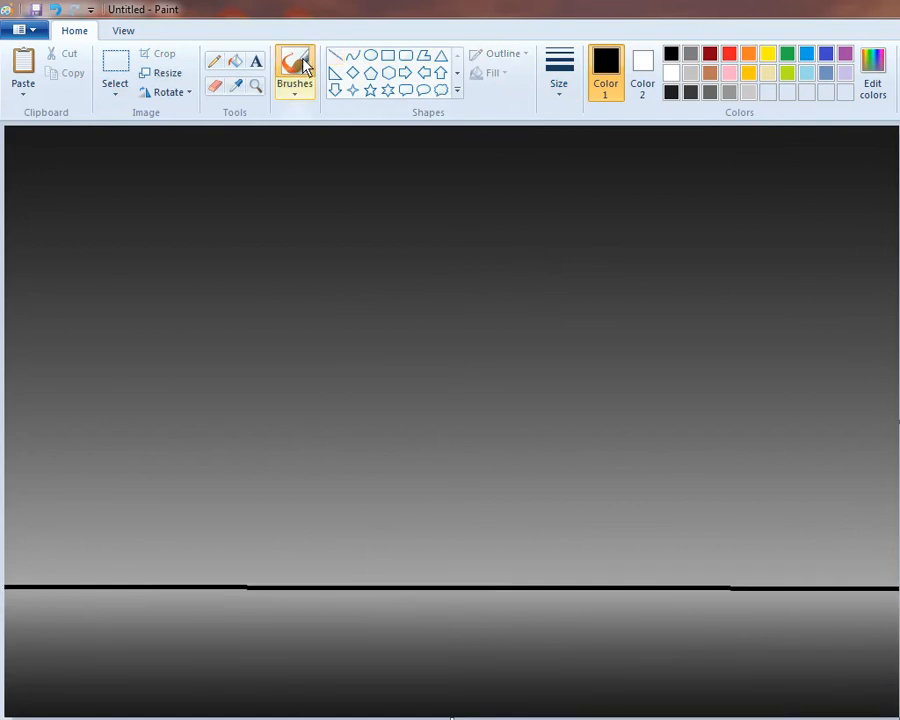
{"action": "left_click", "coordinate": [570, 88]}
{"action": "left_click", "coordinate": [585, 227]}
{"action": "left_click", "coordinate": [582, 316]}
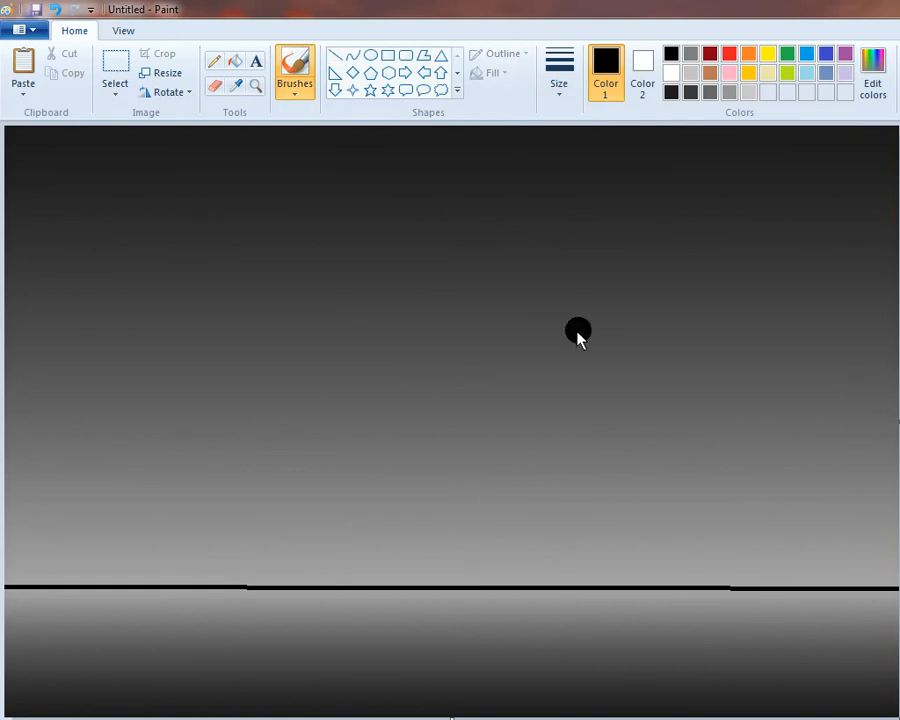
Draw a white ellipse with a solid fill in the middle of the sky as the moon.
{"action": "left_click", "coordinate": [370, 56]}
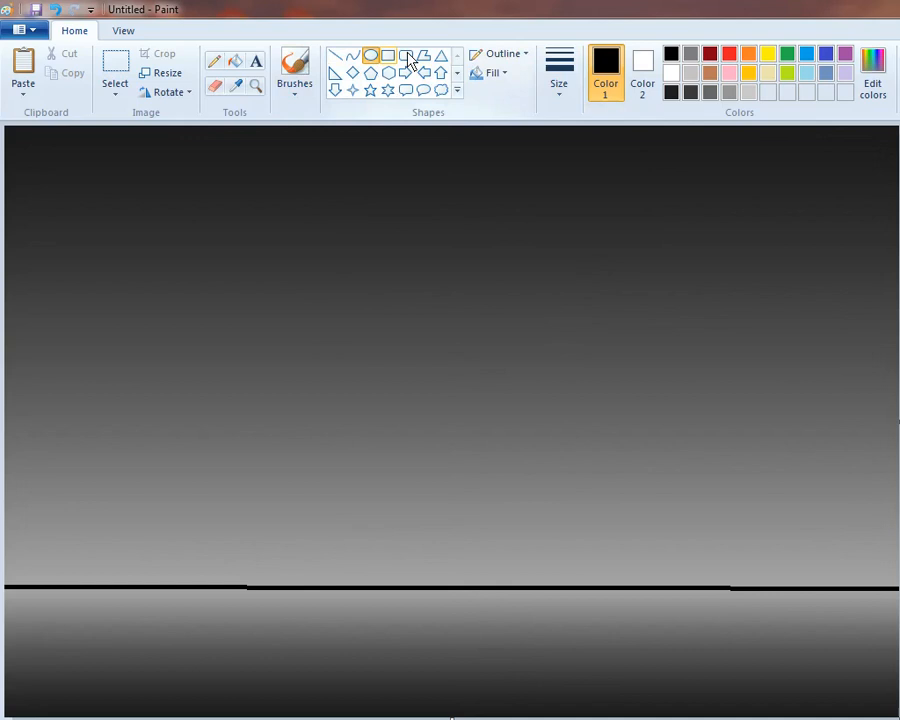
{"action": "left_click", "coordinate": [671, 73]}
{"action": "left_click_drag", "start_coordinate": [390, 303], "coordinate": [594, 494]}
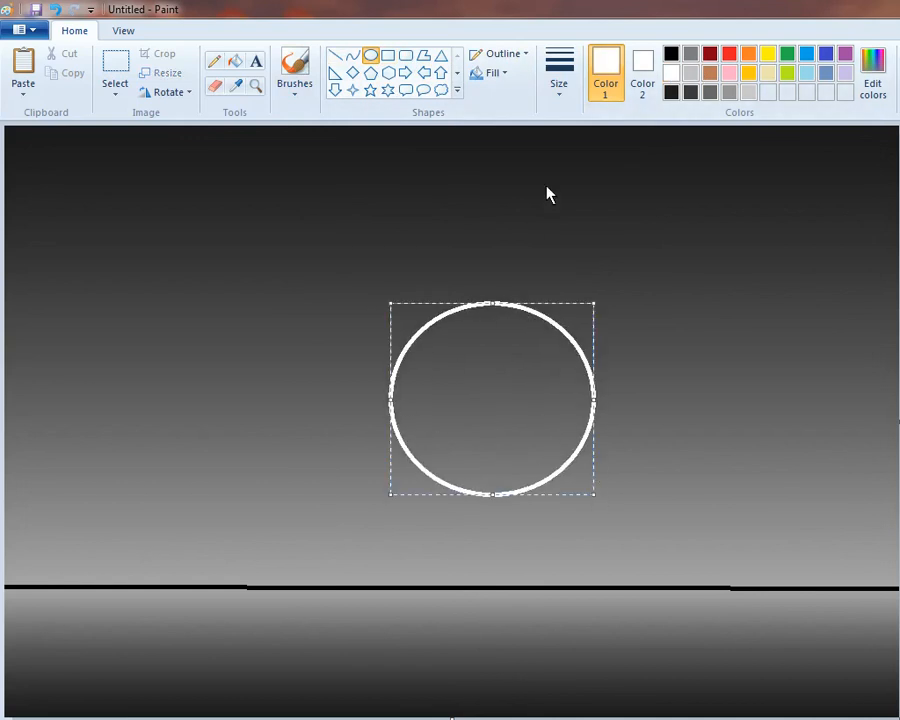
{"action": "left_click", "coordinate": [495, 74]}
{"action": "left_click", "coordinate": [508, 118]}
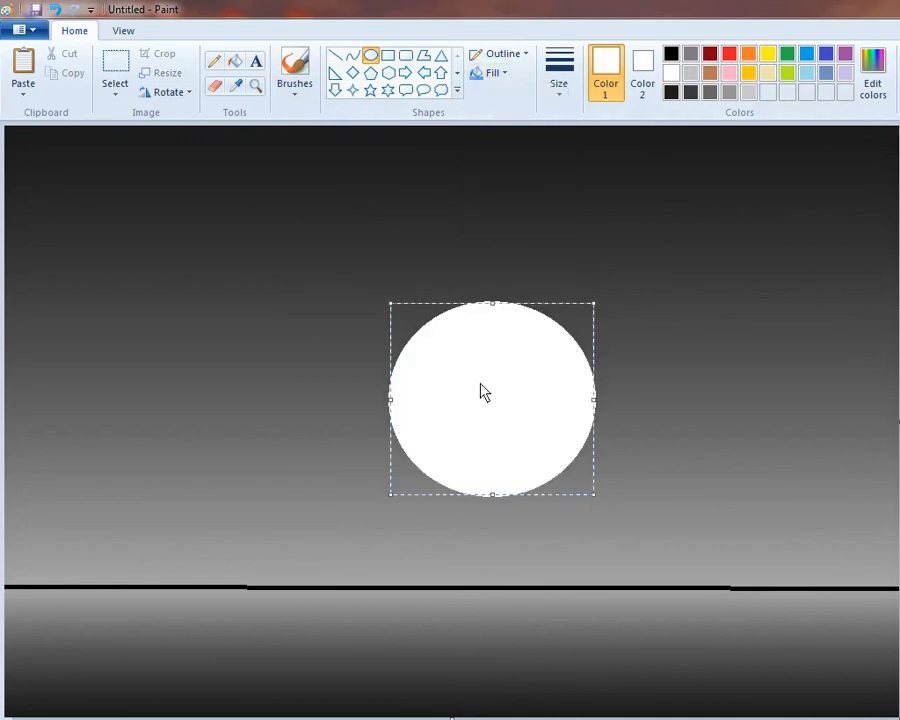
Center the white moon horizontally above the horizon and stretch its sides into a slightly larger, round shape.
{"action": "left_click_drag", "start_coordinate": [480, 390], "coordinate": [454, 382]}
{"action": "left_click_drag", "start_coordinate": [464, 296], "coordinate": [466, 285]}
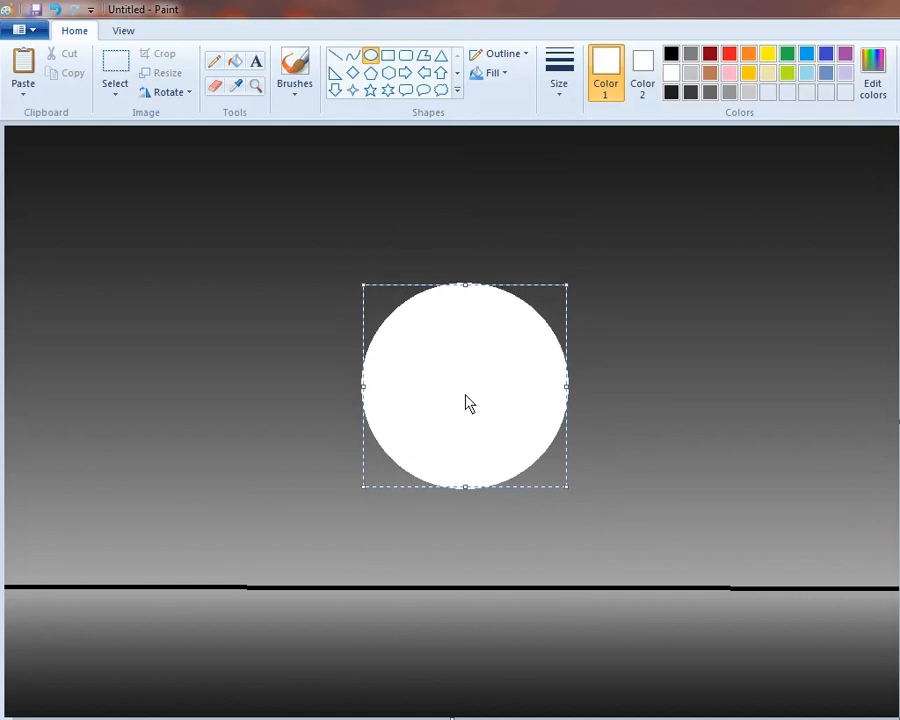
{"action": "left_click_drag", "start_coordinate": [464, 402], "coordinate": [442, 406]}
{"action": "left_click_drag", "start_coordinate": [546, 400], "coordinate": [557, 399]}
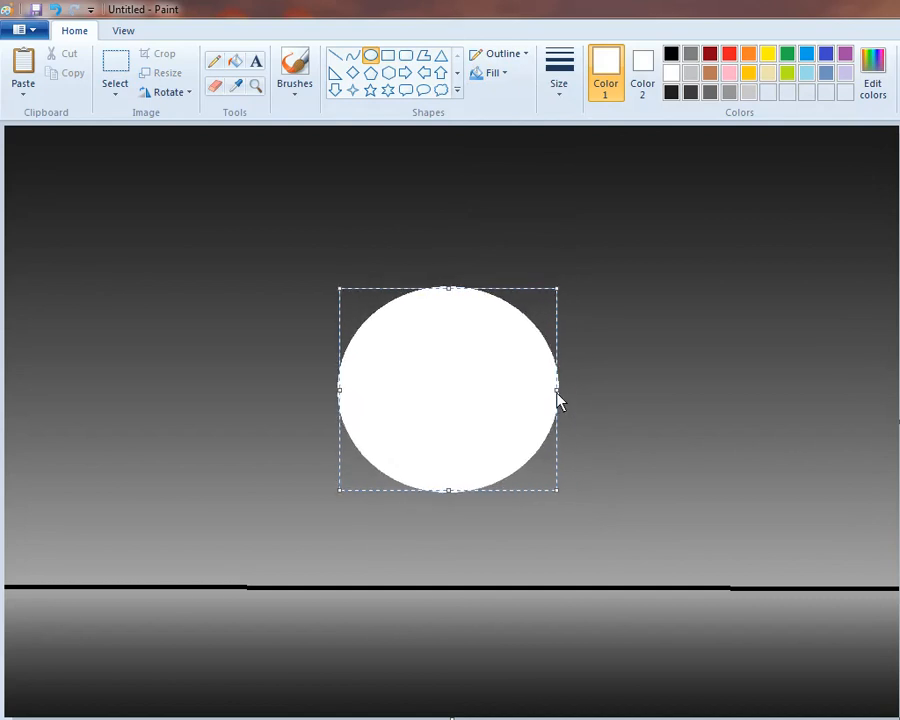
{"action": "left_click_drag", "start_coordinate": [448, 490], "coordinate": [446, 504]}
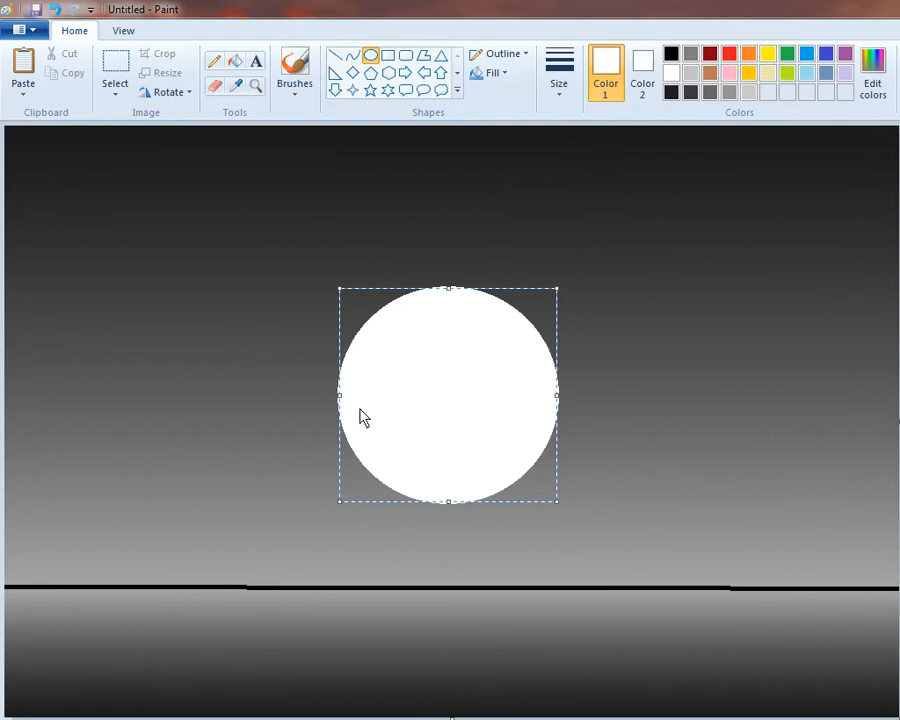
{"action": "left_click_drag", "start_coordinate": [339, 396], "coordinate": [337, 396]}
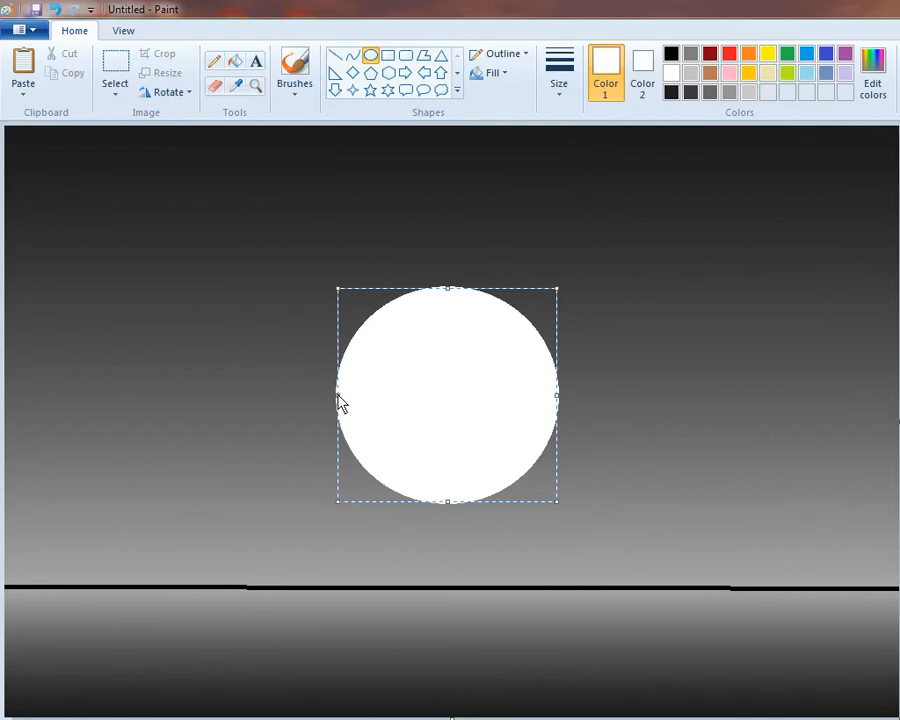
{"action": "left_click", "coordinate": [878, 417]}
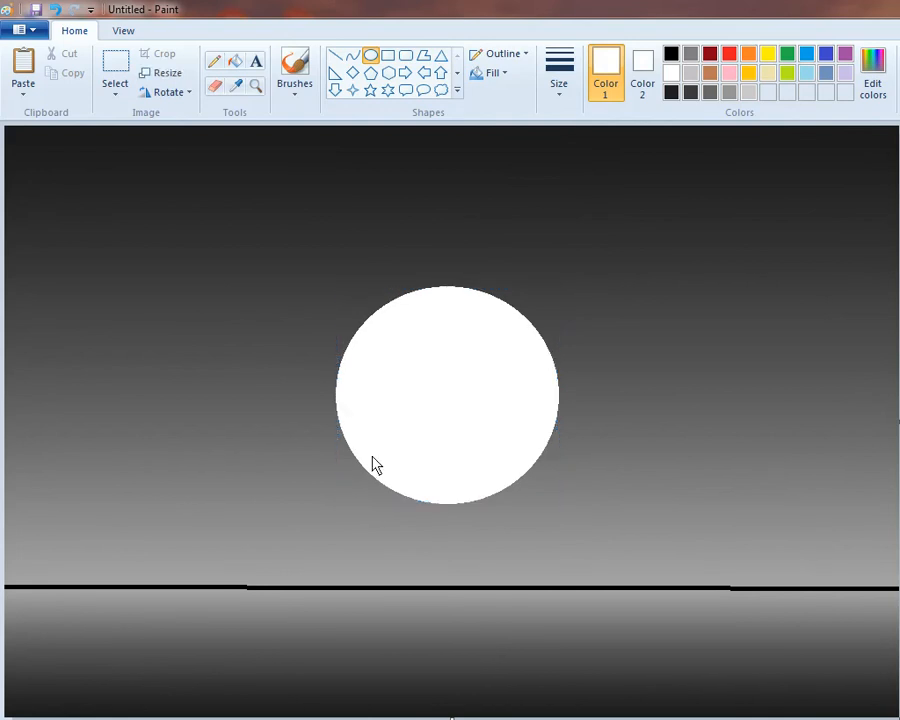
Paint a thick black band with the brush along the horizon line across the full canvas width.
{"action": "left_click", "coordinate": [282, 80]}
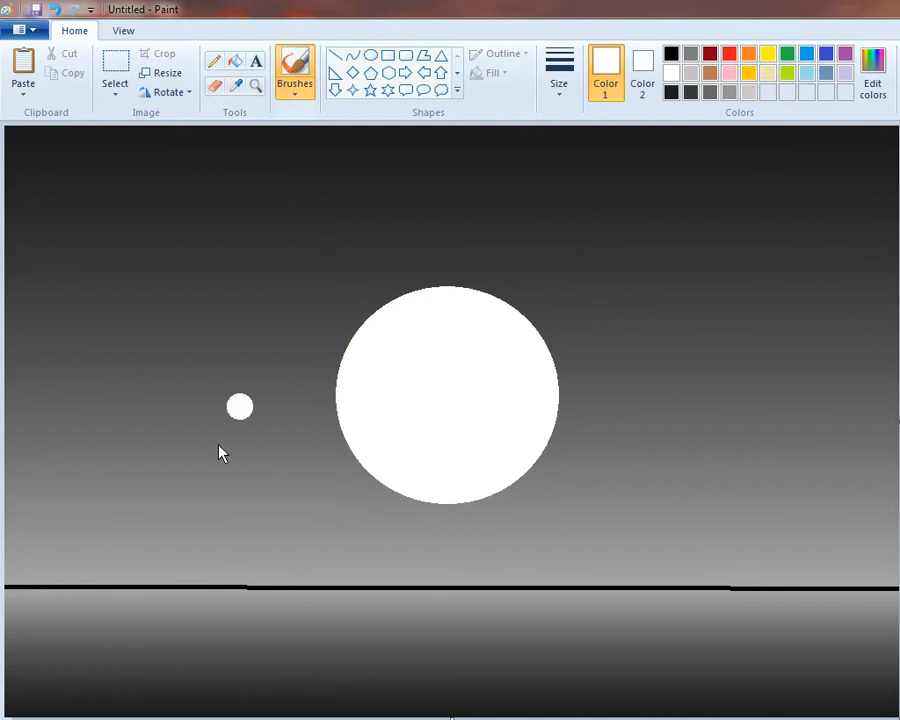
{"action": "left_click", "coordinate": [671, 53]}
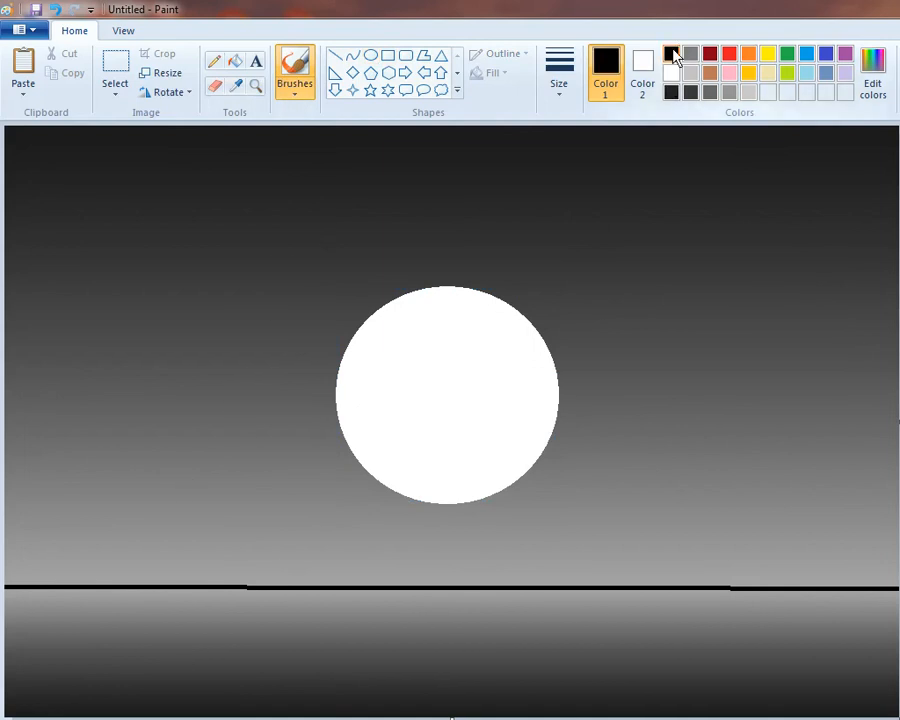
{"action": "mouse_move", "coordinate": [3, 586]}
{"action": "left_mouse_down"}
{"action": "mouse_move", "coordinate": [8, 576]}
{"action": "mouse_move", "coordinate": [268, 578]}
{"action": "left_mouse_up"}
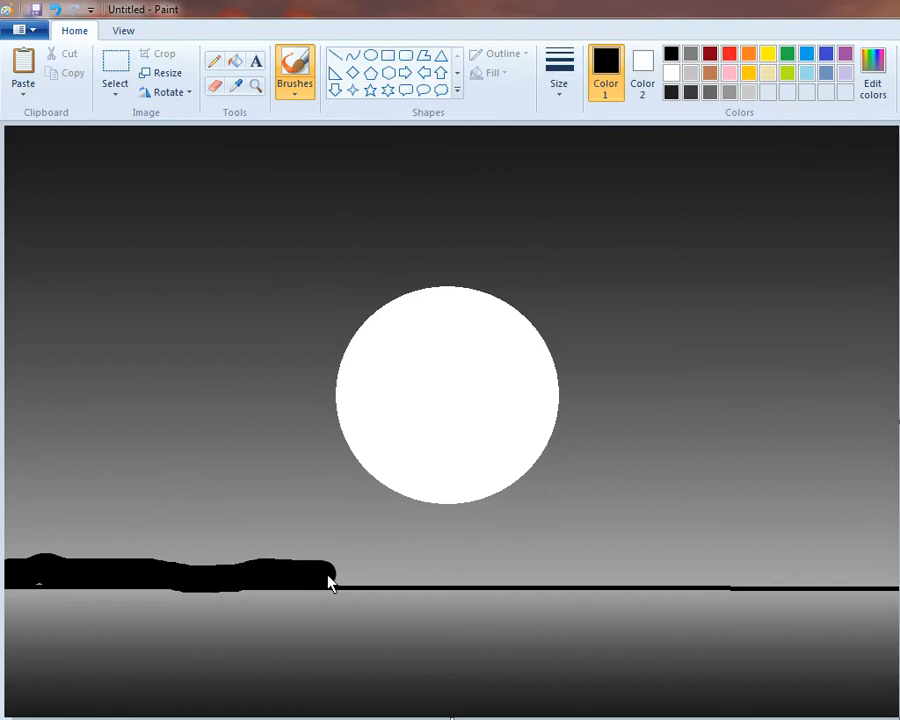
{"action": "mouse_move", "coordinate": [330, 582]}
{"action": "left_mouse_down"}
{"action": "mouse_move", "coordinate": [898, 584]}
{"action": "mouse_move", "coordinate": [883, 563]}
{"action": "left_mouse_up"}
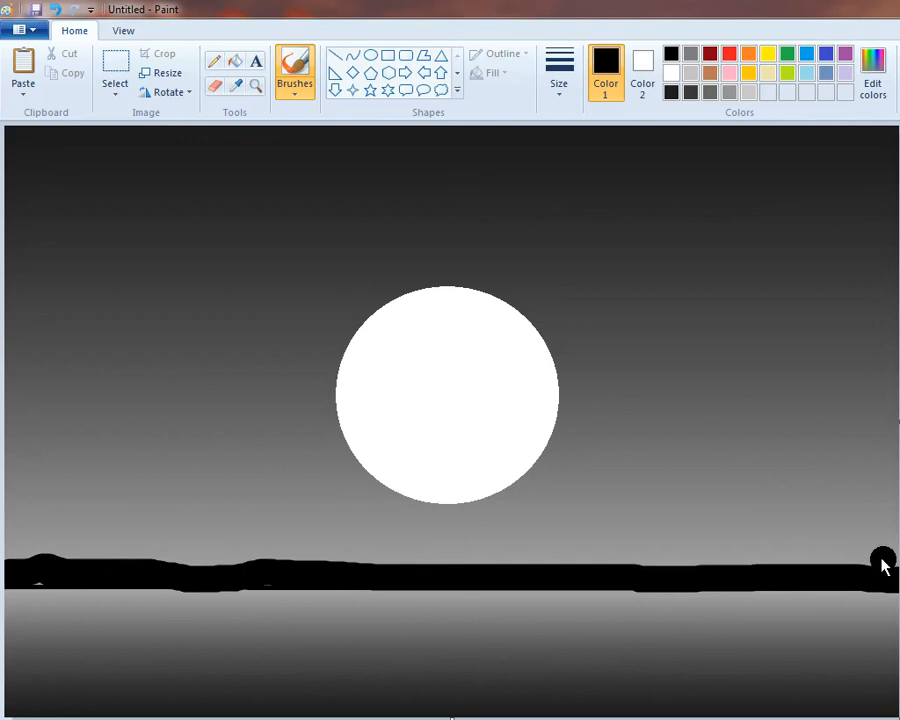
Paint rounded black bumps along the top of the horizon band to form an uneven treeline silhouette.
{"action": "left_click_drag", "start_coordinate": [829, 557], "coordinate": [791, 562]}
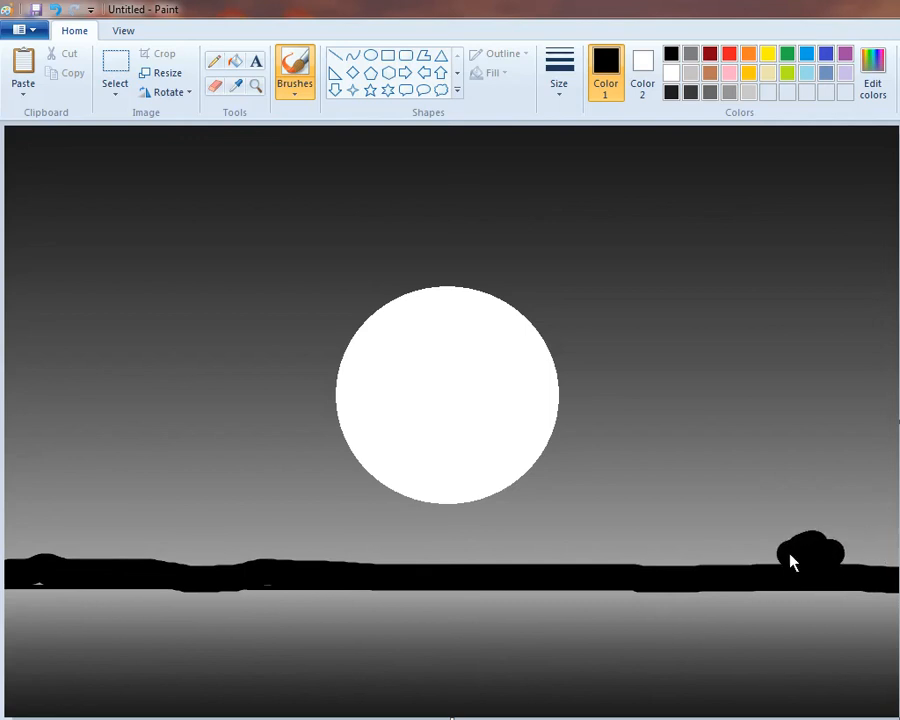
{"action": "left_click_drag", "start_coordinate": [866, 572], "coordinate": [897, 556]}
{"action": "mouse_move", "coordinate": [802, 557]}
{"action": "left_mouse_down"}
{"action": "mouse_move", "coordinate": [730, 562]}
{"action": "mouse_move", "coordinate": [688, 553]}
{"action": "left_mouse_up"}
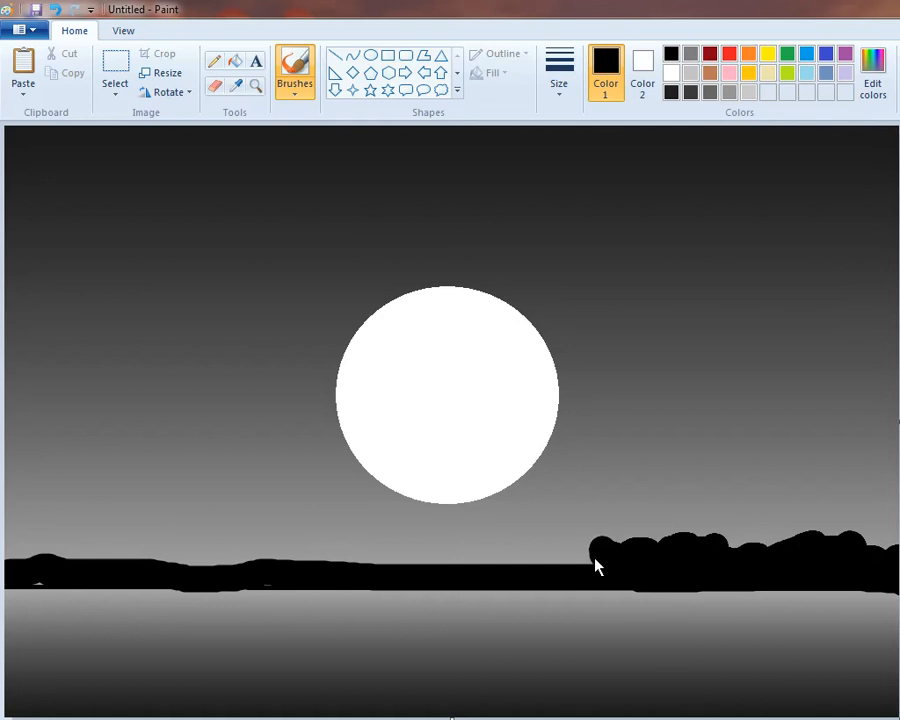
{"action": "mouse_move", "coordinate": [596, 567]}
{"action": "left_mouse_down"}
{"action": "mouse_move", "coordinate": [569, 535]}
{"action": "mouse_move", "coordinate": [548, 555]}
{"action": "mouse_move", "coordinate": [542, 528]}
{"action": "mouse_move", "coordinate": [520, 534]}
{"action": "mouse_move", "coordinate": [536, 551]}
{"action": "mouse_move", "coordinate": [519, 559]}
{"action": "mouse_move", "coordinate": [508, 551]}
{"action": "mouse_move", "coordinate": [451, 555]}
{"action": "mouse_move", "coordinate": [511, 556]}
{"action": "mouse_move", "coordinate": [484, 542]}
{"action": "mouse_move", "coordinate": [514, 544]}
{"action": "mouse_move", "coordinate": [439, 532]}
{"action": "mouse_move", "coordinate": [425, 549]}
{"action": "mouse_move", "coordinate": [462, 556]}
{"action": "mouse_move", "coordinate": [308, 566]}
{"action": "left_mouse_up"}
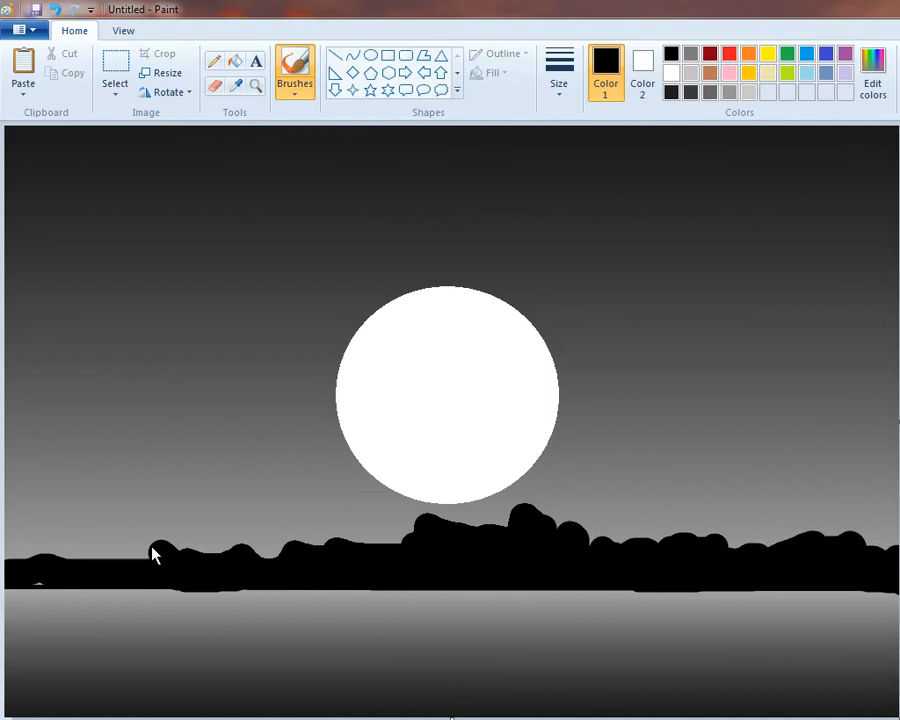
{"action": "mouse_move", "coordinate": [152, 555]}
{"action": "left_mouse_down"}
{"action": "mouse_move", "coordinate": [54, 567]}
{"action": "mouse_move", "coordinate": [5, 547]}
{"action": "mouse_move", "coordinate": [59, 535]}
{"action": "mouse_move", "coordinate": [147, 550]}
{"action": "mouse_move", "coordinate": [149, 559]}
{"action": "mouse_move", "coordinate": [32, 576]}
{"action": "mouse_move", "coordinate": [42, 577]}
{"action": "mouse_move", "coordinate": [206, 540]}
{"action": "mouse_move", "coordinate": [250, 538]}
{"action": "mouse_move", "coordinate": [239, 557]}
{"action": "mouse_move", "coordinate": [213, 563]}
{"action": "mouse_move", "coordinate": [279, 560]}
{"action": "mouse_move", "coordinate": [315, 549]}
{"action": "left_mouse_up"}
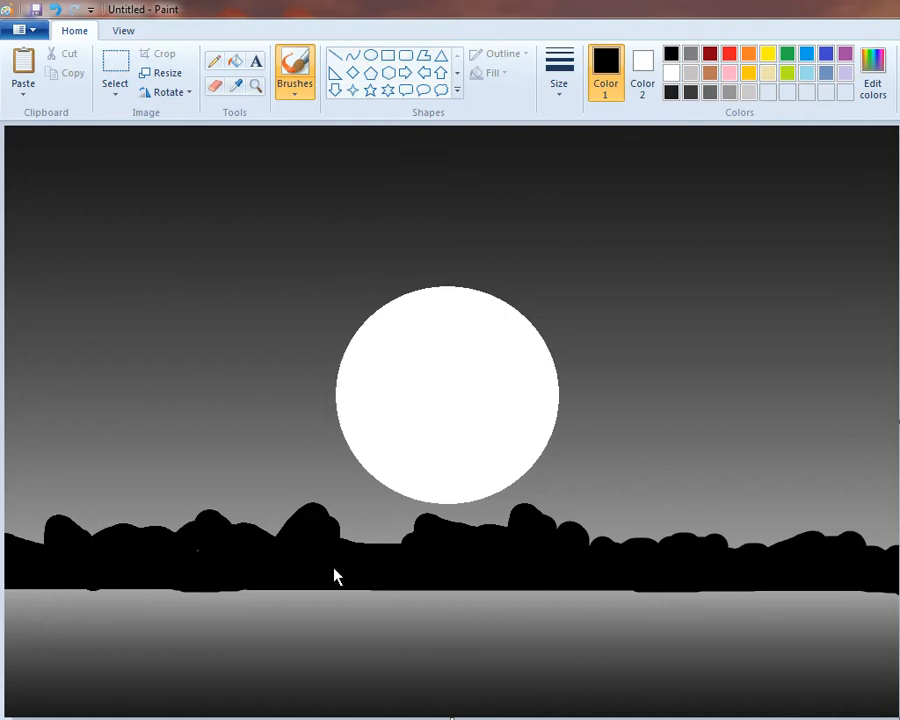
{"action": "left_click_drag", "start_coordinate": [389, 547], "coordinate": [453, 551]}
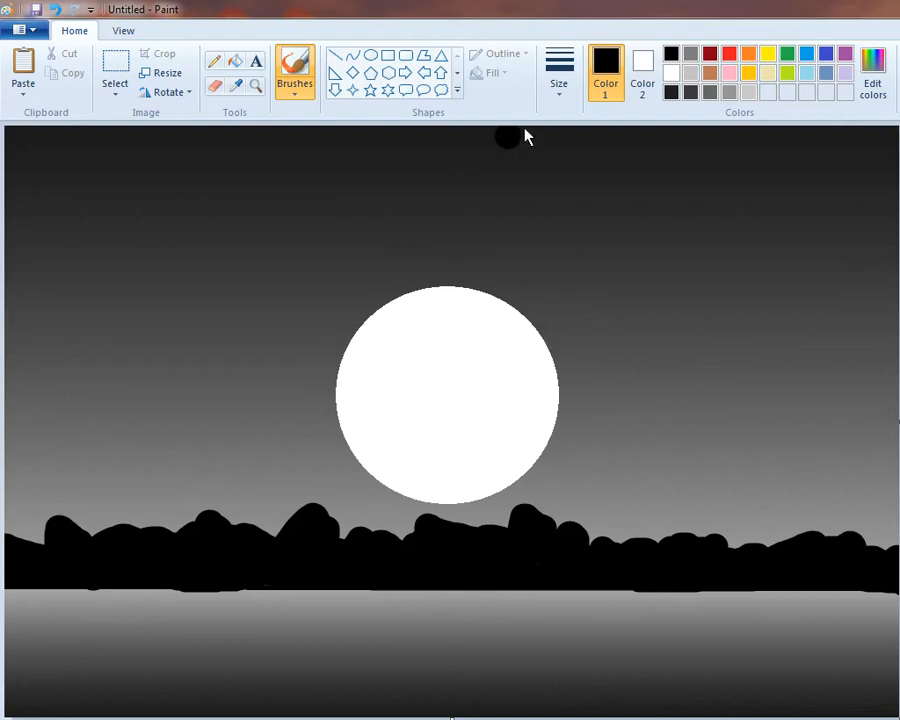
Paint three small black flying birds inside the moon with the Oil brush at its thinnest size.
{"action": "left_click", "coordinate": [559, 75]}
{"action": "left_click", "coordinate": [575, 222]}
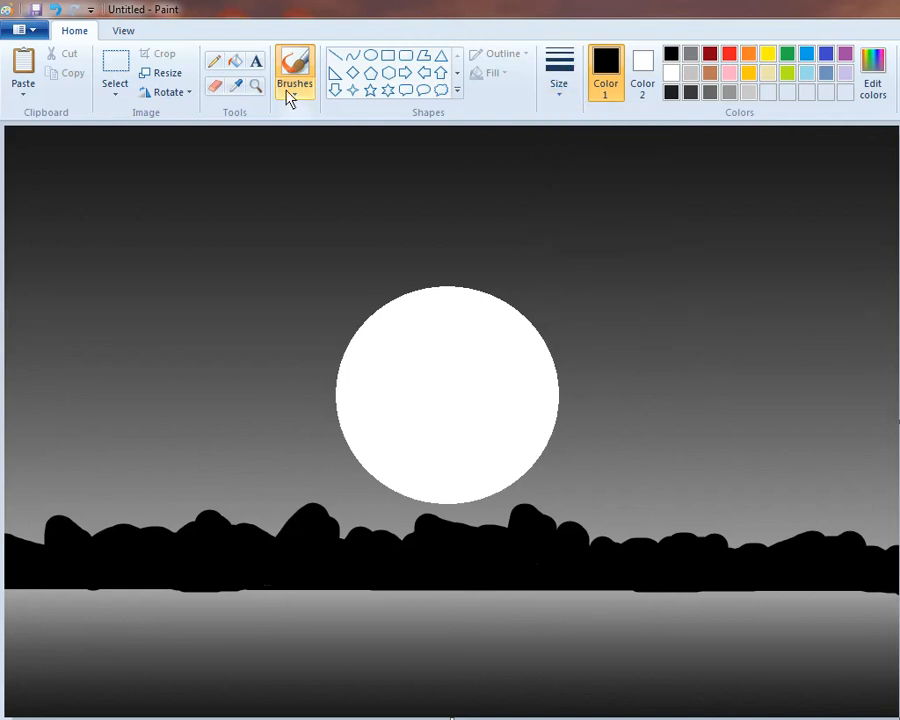
{"action": "left_click", "coordinate": [292, 95]}
{"action": "left_click", "coordinate": [296, 160]}
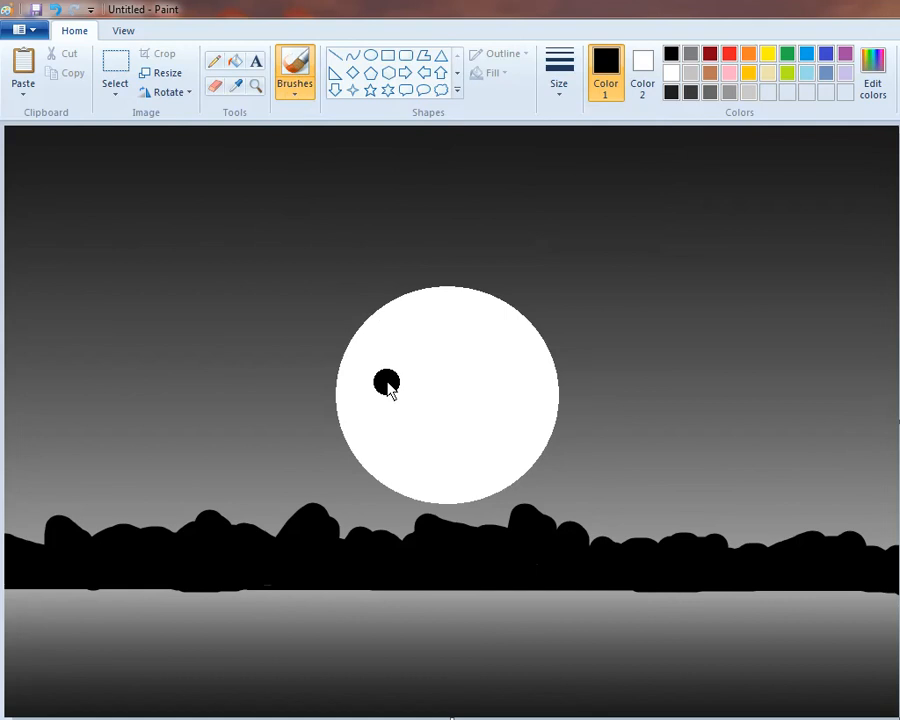
{"action": "left_click", "coordinate": [560, 85]}
{"action": "left_click", "coordinate": [567, 137]}
{"action": "mouse_move", "coordinate": [387, 369]}
{"action": "left_mouse_down"}
{"action": "mouse_move", "coordinate": [422, 375]}
{"action": "mouse_move", "coordinate": [425, 355]}
{"action": "mouse_move", "coordinate": [415, 373]}
{"action": "mouse_move", "coordinate": [490, 376]}
{"action": "left_mouse_up"}
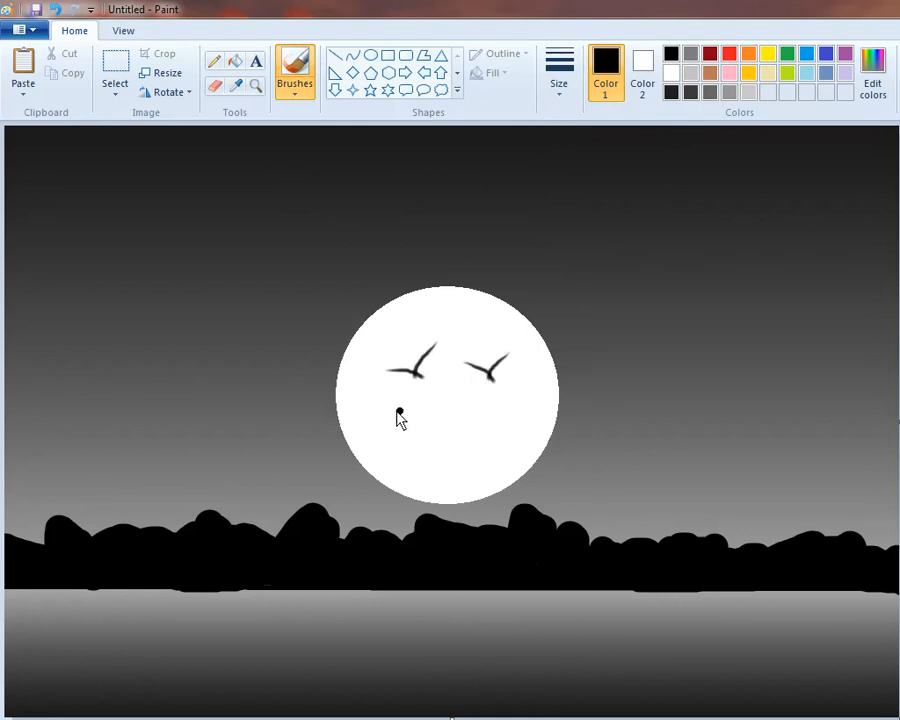
{"action": "left_click_drag", "start_coordinate": [400, 405], "coordinate": [444, 422]}
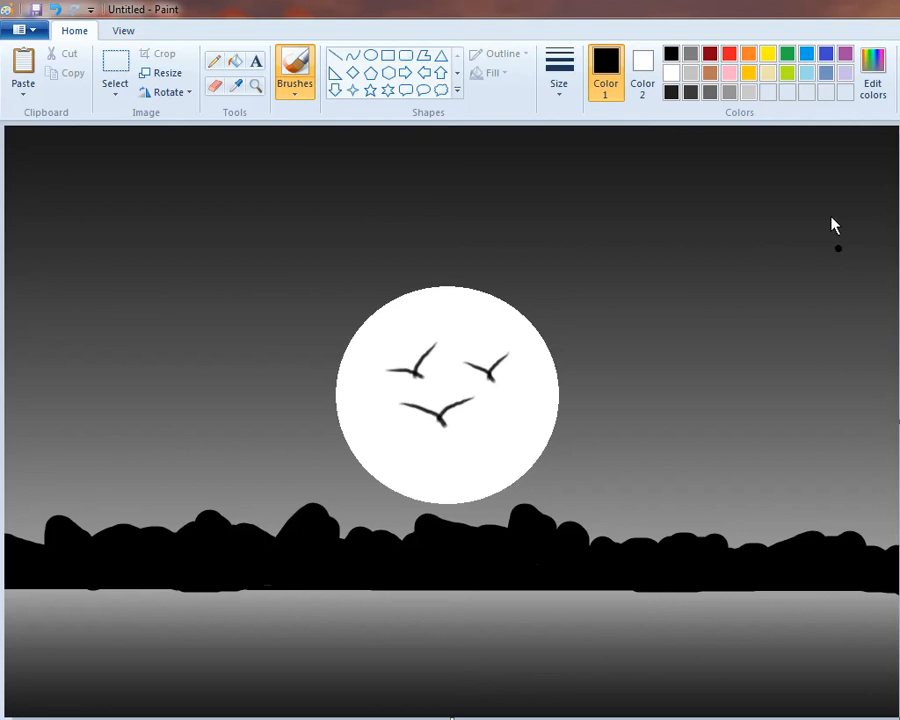
Scatter small white dots across the sky around the moon with the Pencil tool as stars.
{"action": "left_click", "coordinate": [671, 74]}
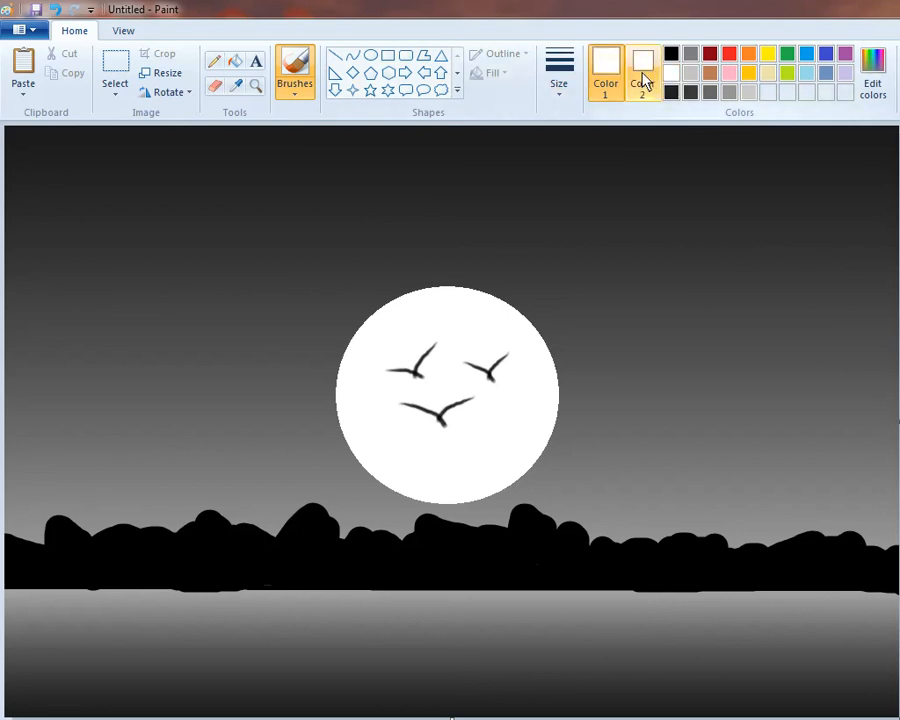
{"action": "left_click", "coordinate": [292, 90]}
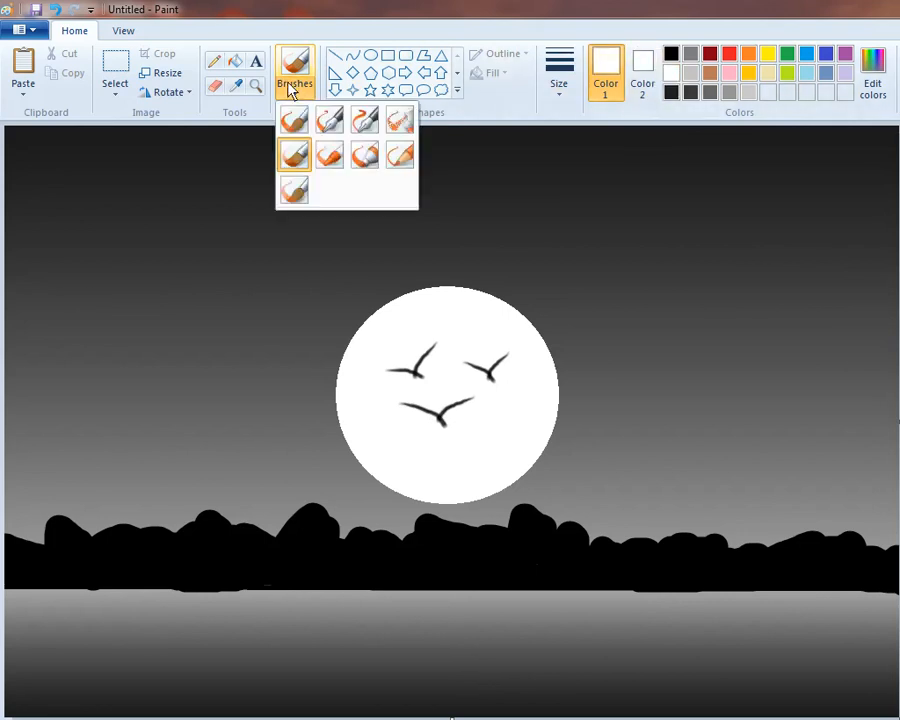
{"action": "left_click", "coordinate": [214, 61]}
{"action": "left_click", "coordinate": [553, 84]}
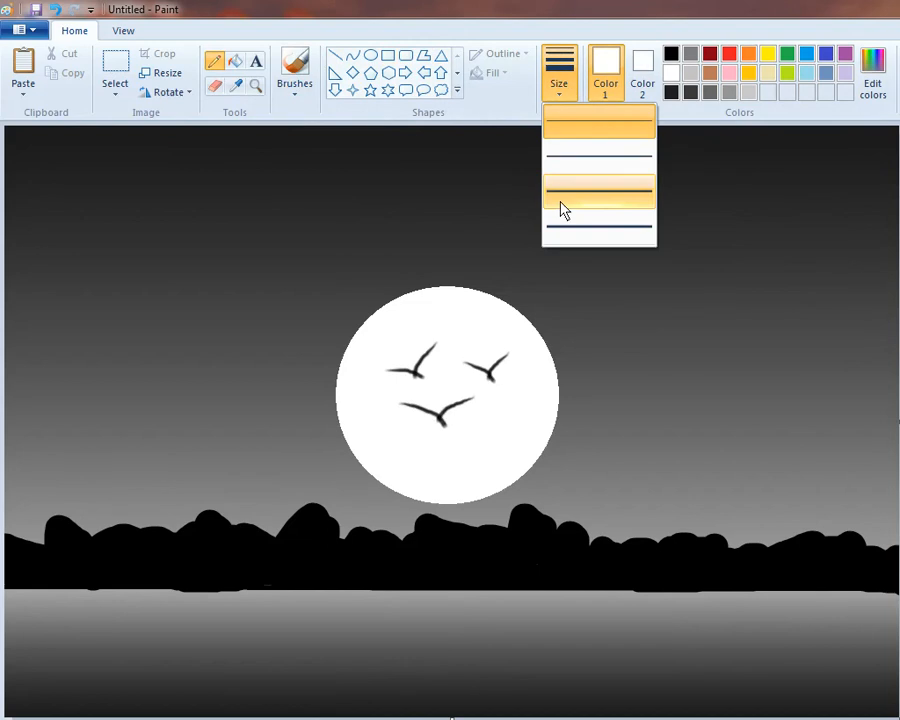
{"action": "left_click", "coordinate": [537, 174]}
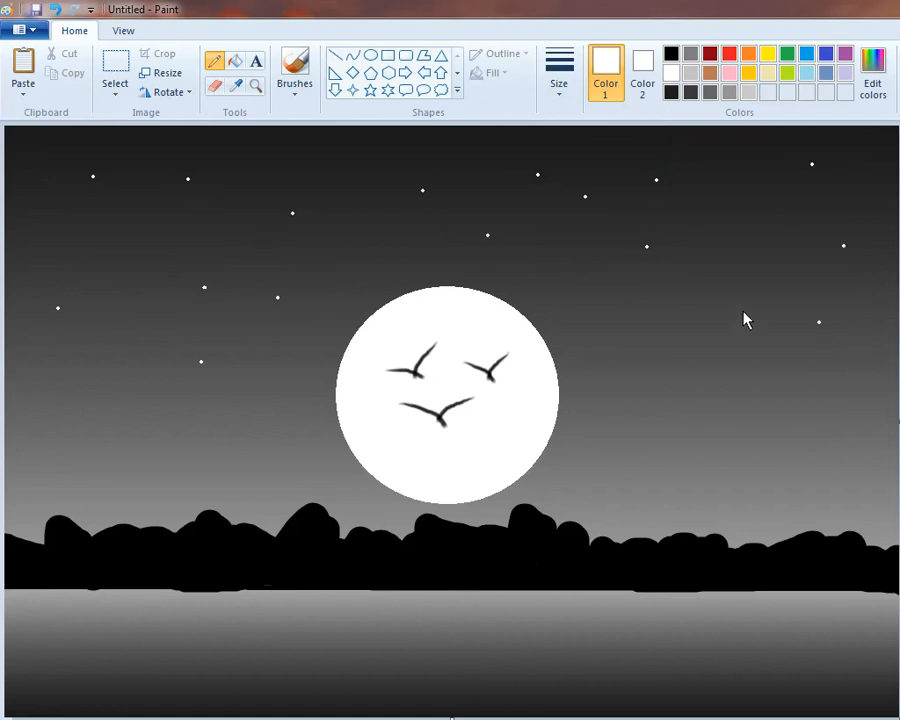
{"action": "left_click", "coordinate": [866, 422]}
{"action": "left_click", "coordinate": [646, 151]}
{"action": "left_click", "coordinate": [786, 151]}
{"action": "left_click", "coordinate": [710, 253]}
{"action": "left_click", "coordinate": [794, 264]}
{"action": "left_click", "coordinate": [742, 334]}
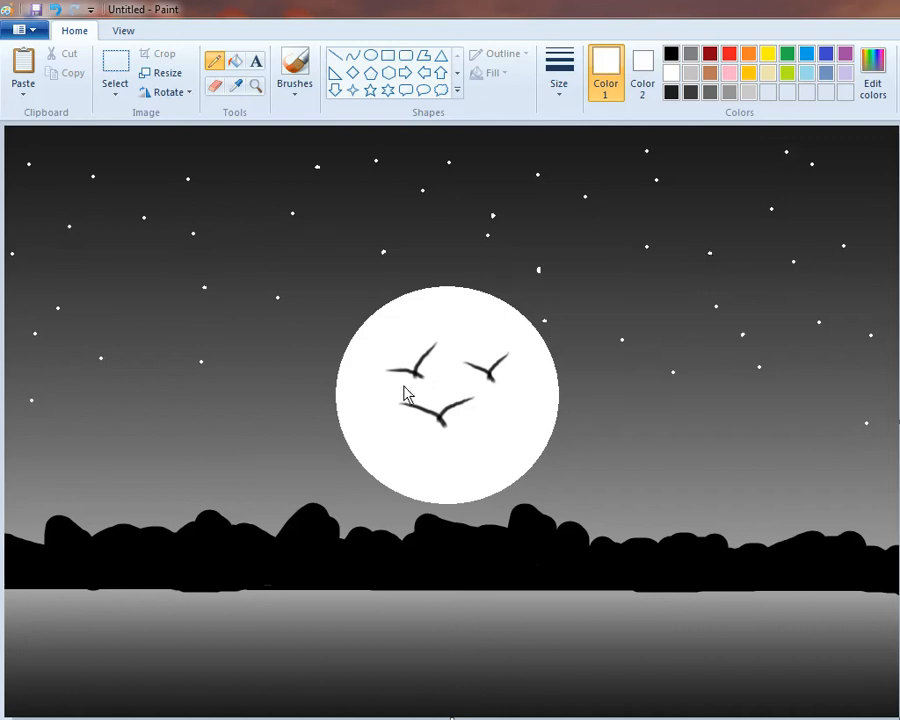